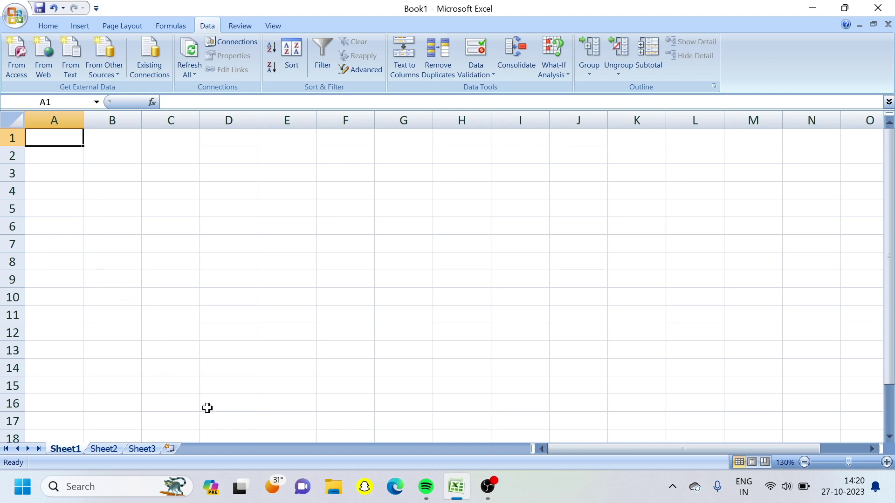
- Rename Sheet1 to JAN and Sheet2 to FEB
{"action": "right_click", "coordinate": [66, 449]}
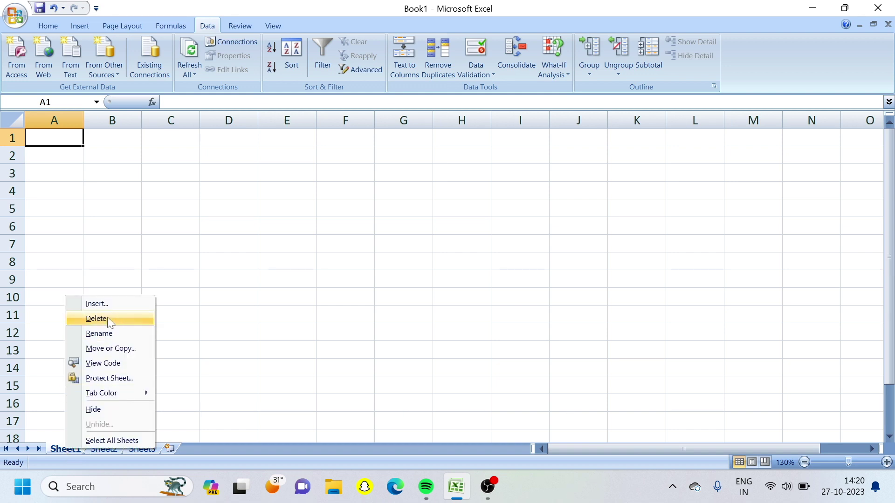
{"action": "left_click", "coordinate": [107, 332]}
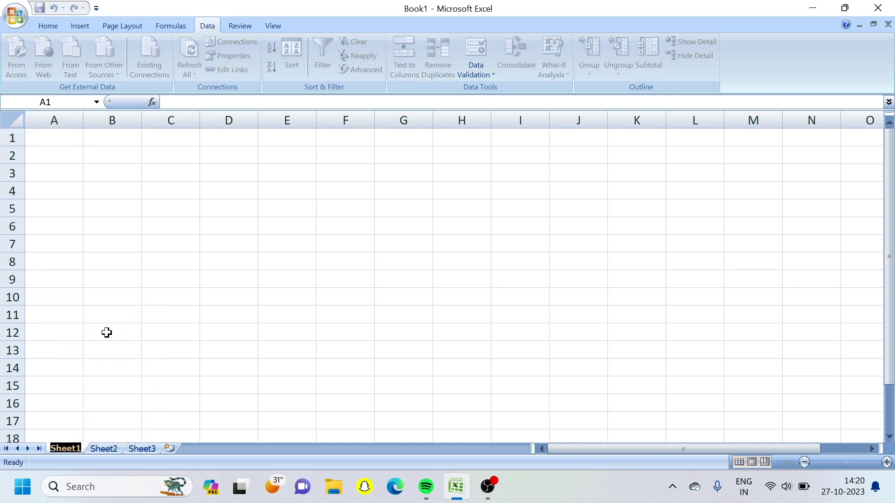
{"action": "type", "text": "JAN"}
{"action": "key", "text": "Return"}
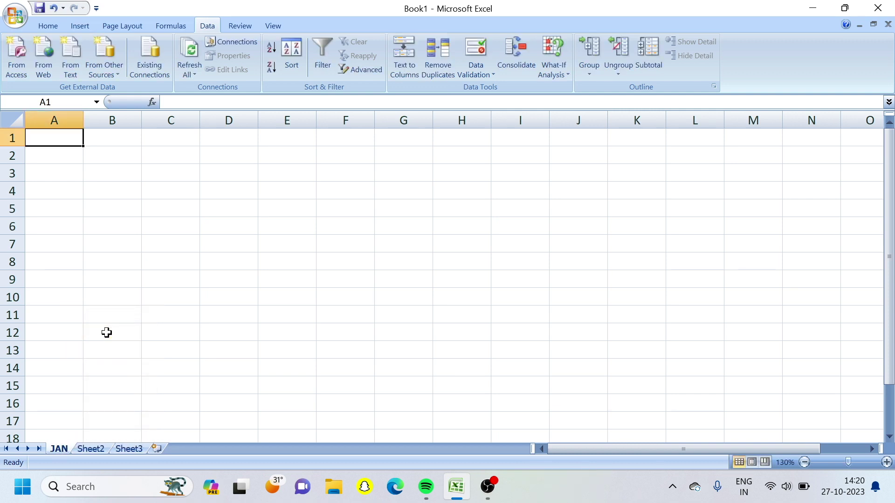
{"action": "left_click", "coordinate": [94, 449]}
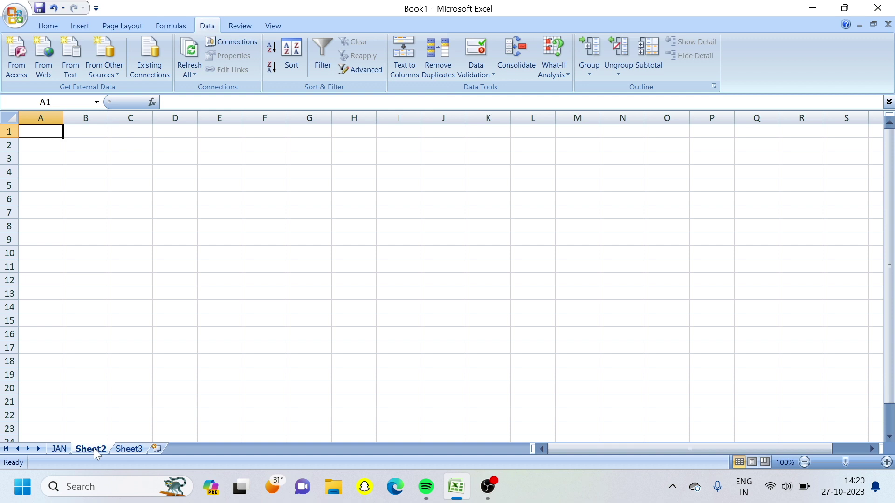
{"action": "right_click", "coordinate": [96, 451]}
{"action": "left_click", "coordinate": [123, 333]}
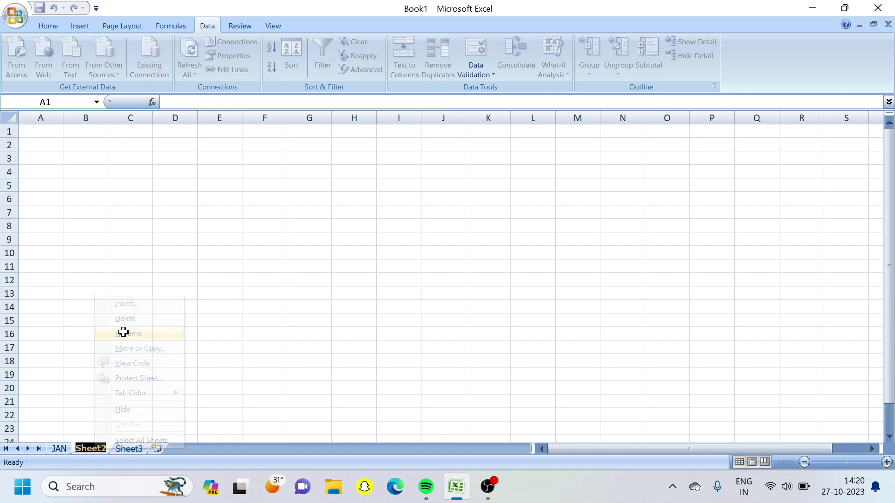
{"action": "type", "text": "FEB"}
{"action": "key", "text": "Return"}
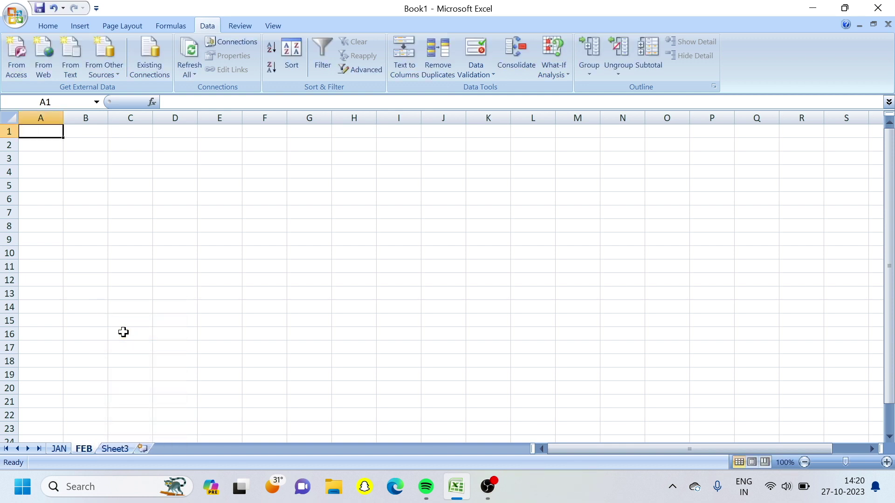
- Rename Sheet3 to MARCH
{"action": "left_click", "coordinate": [114, 449]}
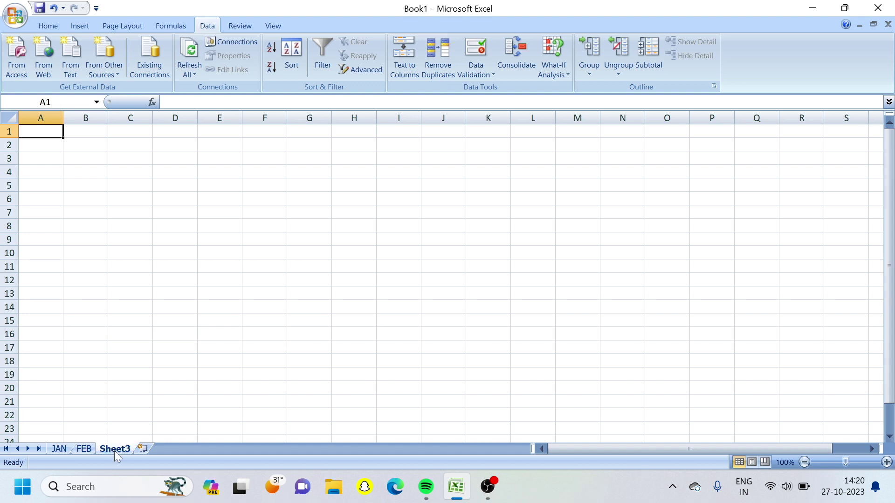
{"action": "right_click", "coordinate": [115, 451]}
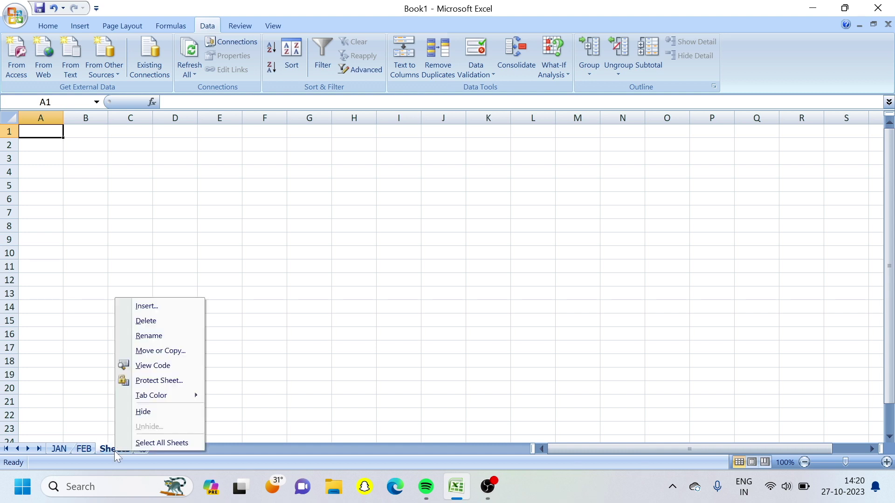
{"action": "left_click", "coordinate": [165, 335]}
{"action": "type", "text": "MARCH"}
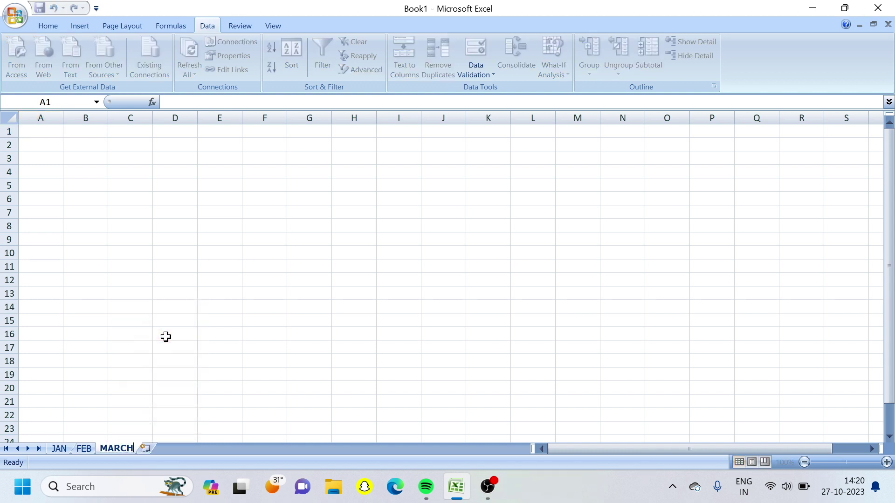
{"action": "key", "text": "Return"}
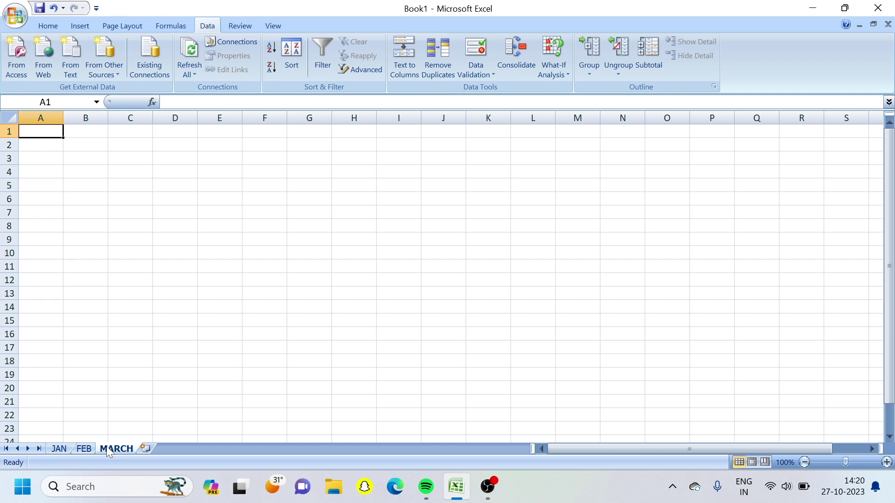
- Insert a fourth worksheet after MARCH and name it TOTAL
{"action": "left_click", "coordinate": [146, 450]}
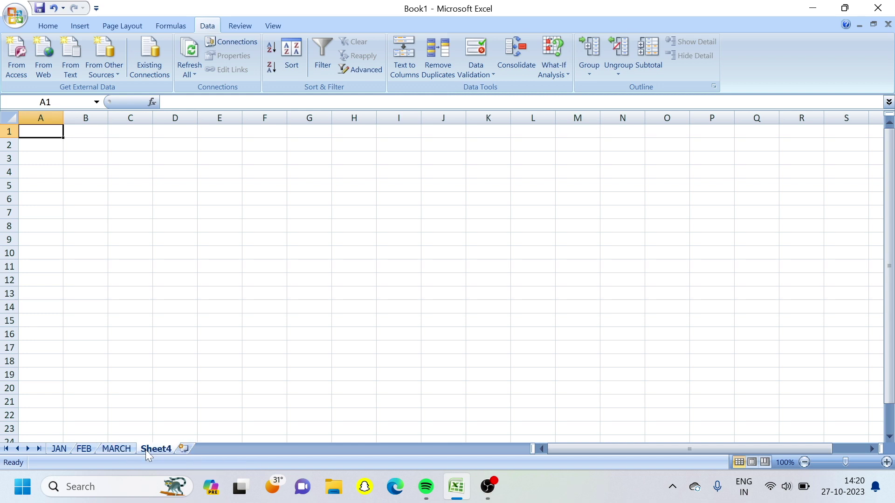
{"action": "right_click", "coordinate": [147, 453]}
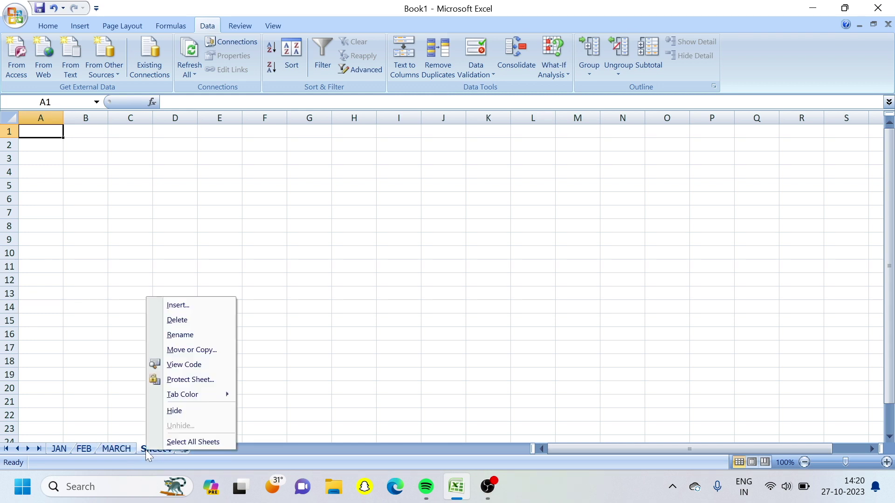
{"action": "left_click", "coordinate": [191, 335]}
{"action": "type", "text": "TOTAL"}
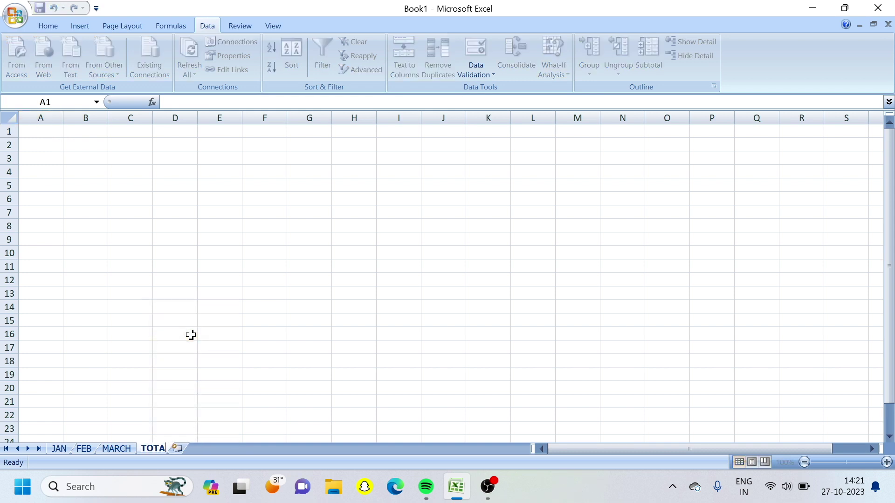
{"action": "key", "text": "Return"}
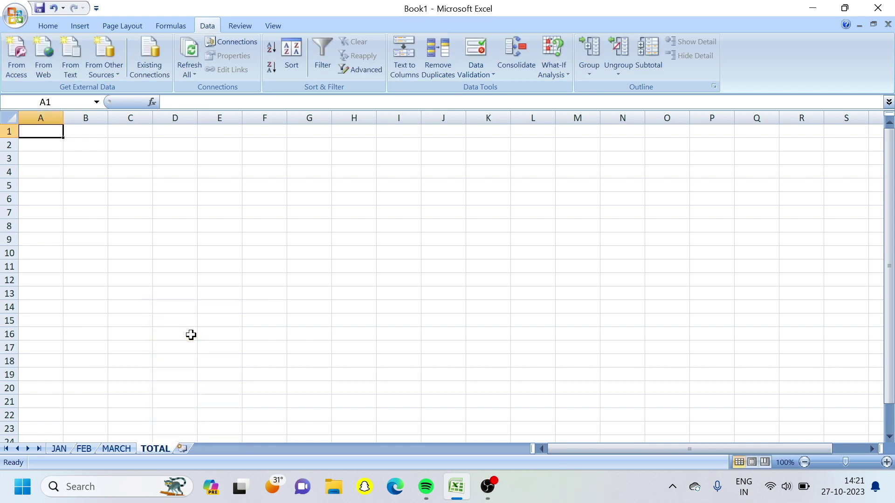
{"action": "left_click", "coordinate": [60, 448]}
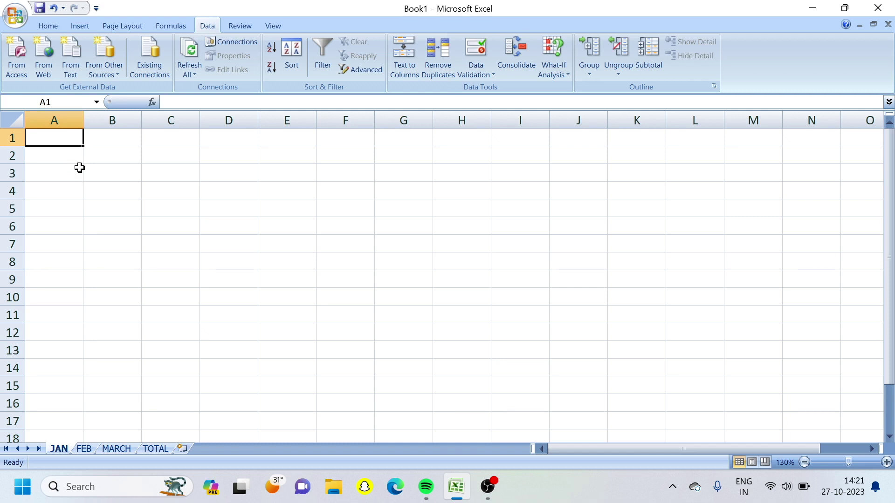
- Enter the headings SNO, EMP ID, EMP NAME and SALARY in A1:D1
{"action": "type", "text": "SNO"}
{"action": "key", "text": "Tab"}
{"action": "type", "text": "EMP ID"}
{"action": "key", "text": "Tab"}
{"action": "type", "text": "EP"}
{"action": "key", "text": "BackSpace"}
{"action": "type", "text": "MP NMAE"}
{"action": "key", "text": "BackSpace"}
{"action": "key", "text": "BackSpace"}
{"action": "key", "text": "BackSpace"}
{"action": "type", "text": "AME"}
{"action": "key", "text": "Tab"}
{"action": "type", "text": "SALARY"}
{"action": "key", "text": "Return"}
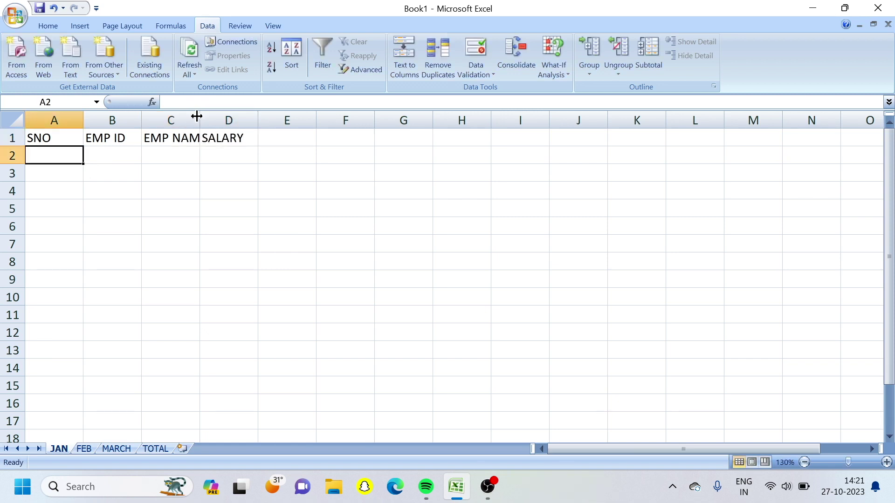
- Resize columns A to D to fit the headings and make row 1 taller
{"action": "left_click_drag", "start_coordinate": [196, 116], "coordinate": [256, 116]}
{"action": "left_click_drag", "start_coordinate": [316, 116], "coordinate": [350, 116]}
{"action": "left_click_drag", "start_coordinate": [83, 118], "coordinate": [57, 120]}
{"action": "left_click", "coordinate": [13, 140]}
{"action": "left_click_drag", "start_coordinate": [13, 144], "coordinate": [13, 158]}
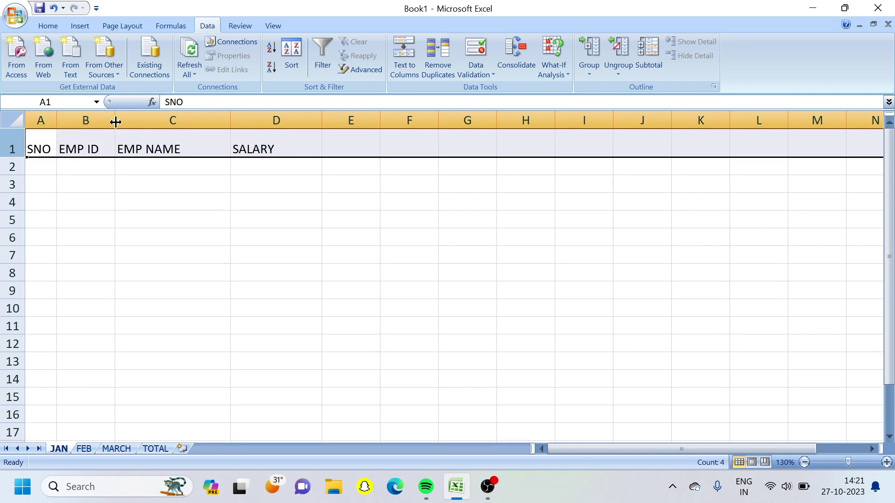
{"action": "left_click_drag", "start_coordinate": [115, 122], "coordinate": [146, 120]}
- Centre the text in header row 1
{"action": "left_click", "coordinate": [10, 146]}
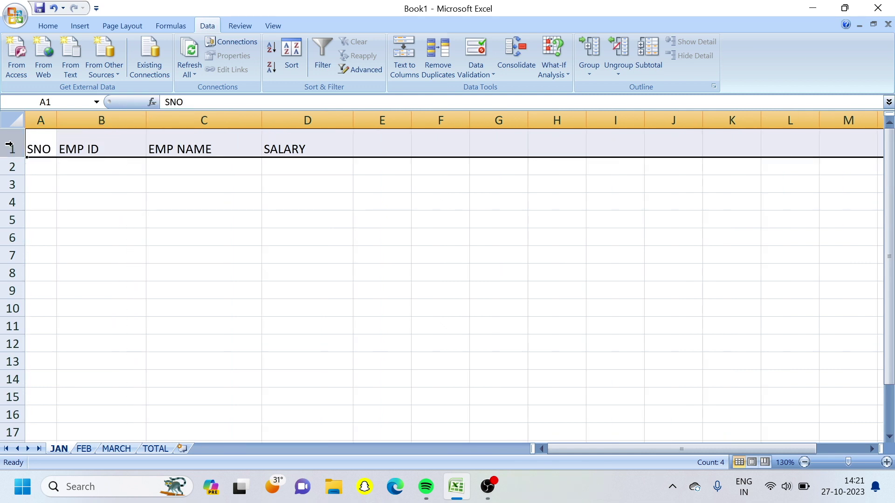
{"action": "left_click", "coordinate": [48, 26]}
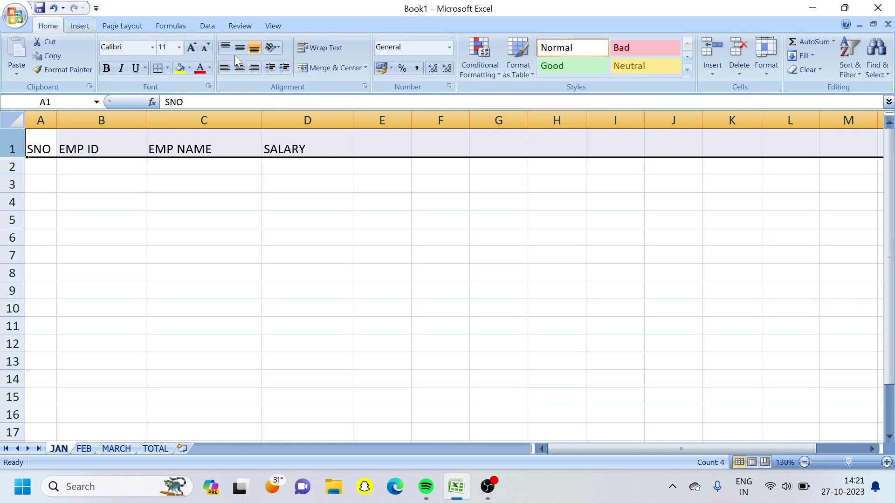
{"action": "left_click", "coordinate": [239, 68]}
{"action": "left_click", "coordinate": [50, 163]}
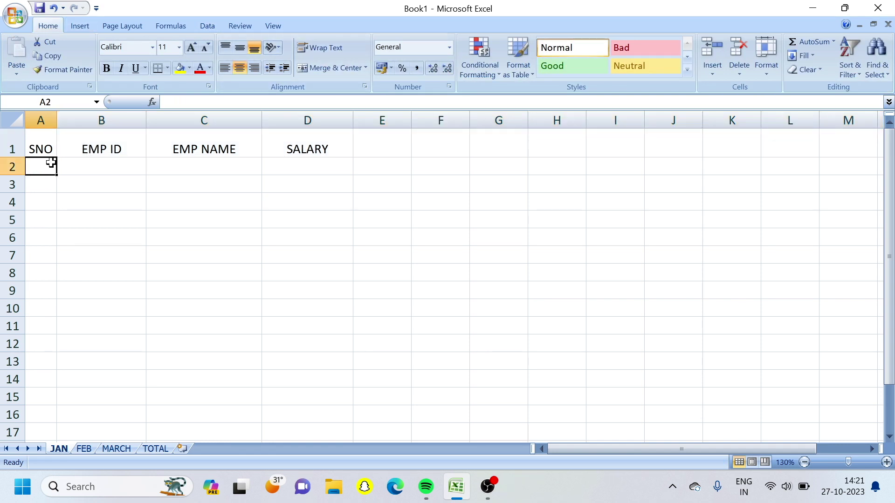
- Enter serial numbers 1 and 2 in A2:A3 and extend the series down column A
{"action": "type", "text": "1"}
{"action": "key", "text": "Return"}
{"action": "type", "text": "2"}
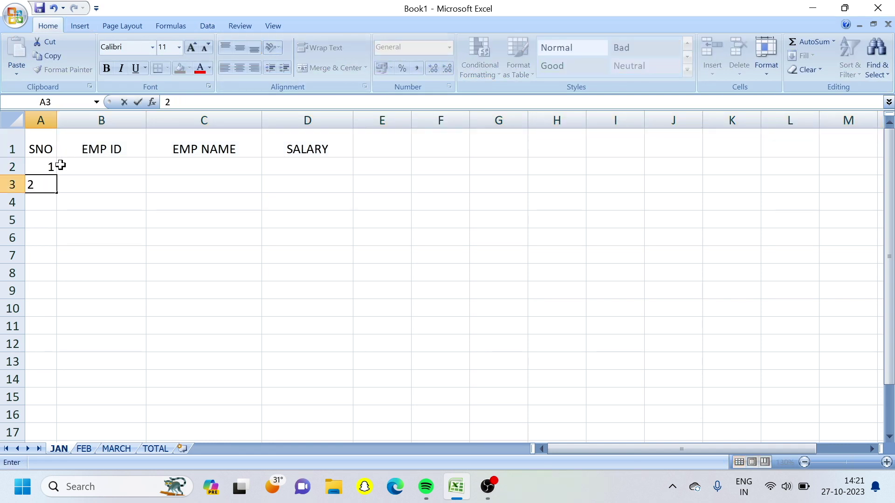
{"action": "left_click_drag", "start_coordinate": [46, 167], "coordinate": [48, 327]}
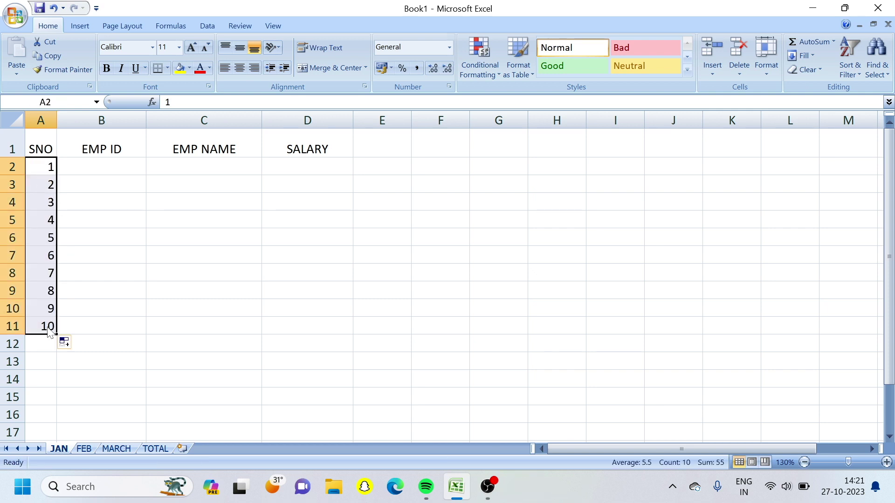
- Enter EMP ID 12301 in B2 and fill it down to B11
{"action": "left_click", "coordinate": [111, 166]}
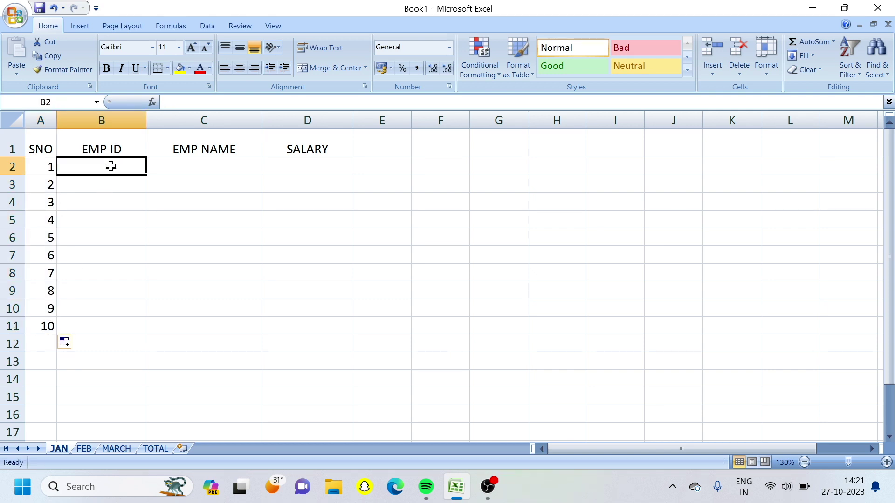
{"action": "key", "text": "ctrl+Down"}
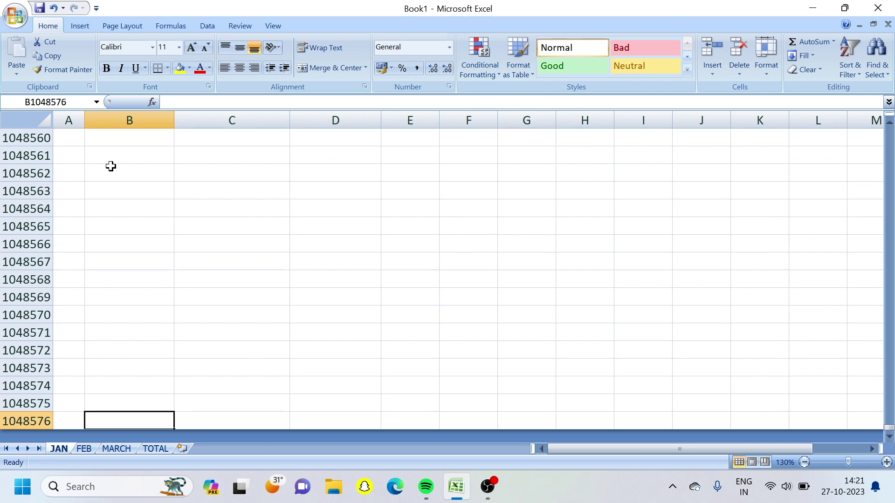
{"action": "key", "text": "ctrl+Up"}
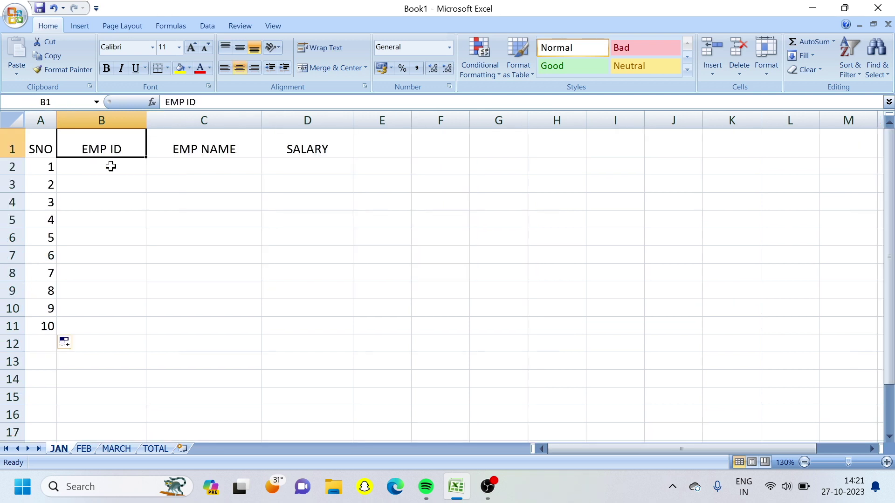
{"action": "type", "text": "1230"}
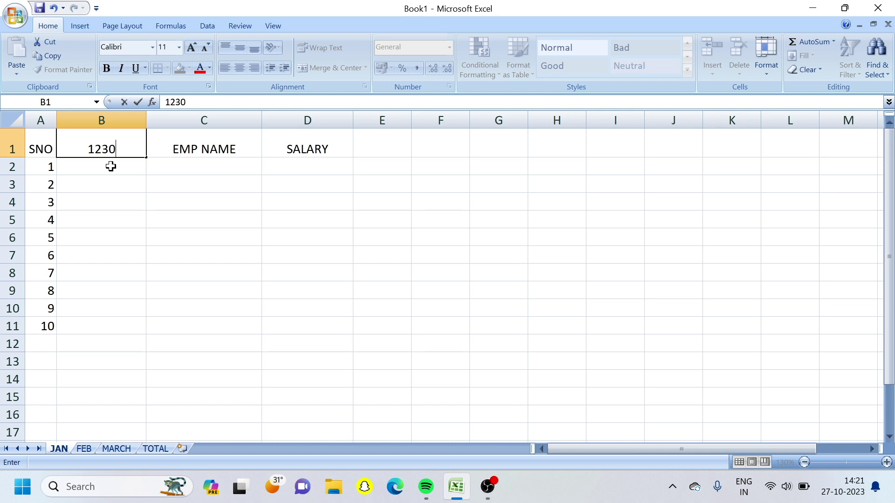
{"action": "key", "text": "Escape"}
{"action": "key", "text": "Down"}
{"action": "type", "text": "12301"}
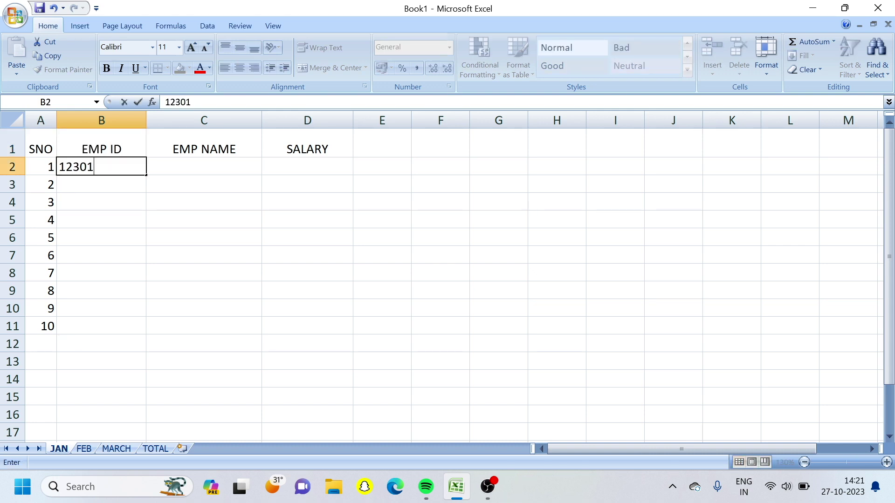
{"action": "key", "text": "Return"}
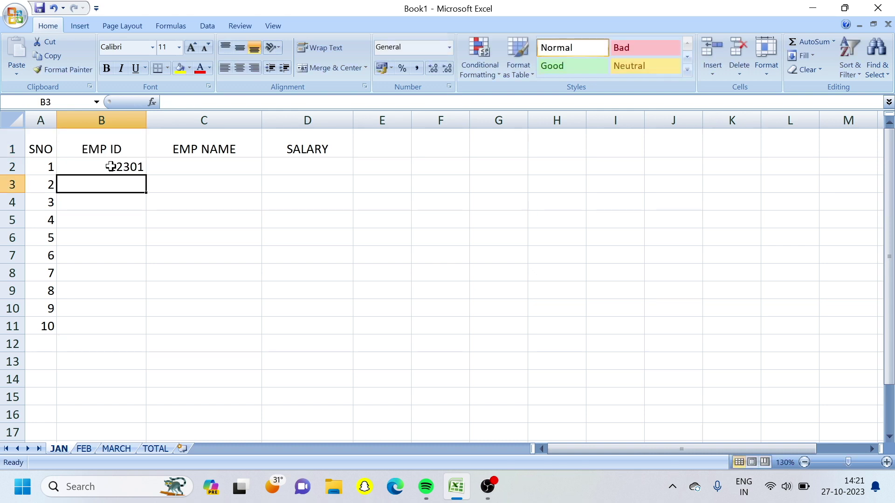
{"action": "left_click", "coordinate": [111, 166]}
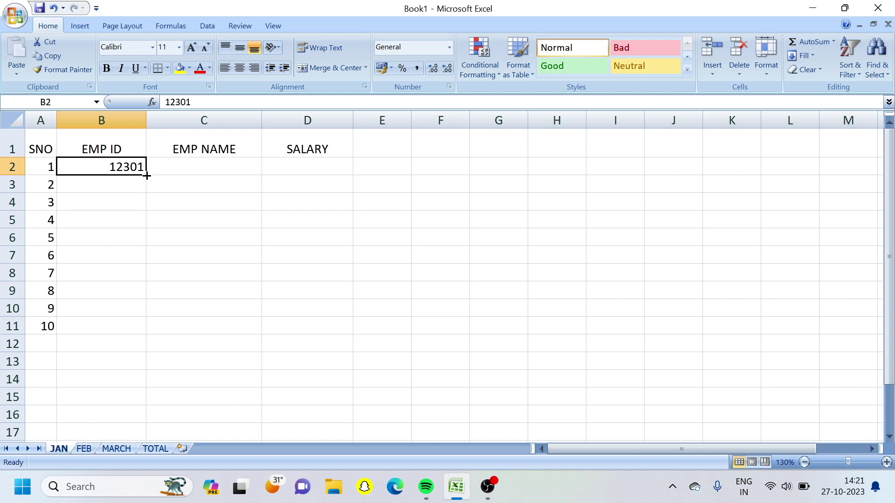
{"action": "left_click_drag", "start_coordinate": [147, 175], "coordinate": [110, 329]}
{"action": "left_click", "coordinate": [206, 163]}
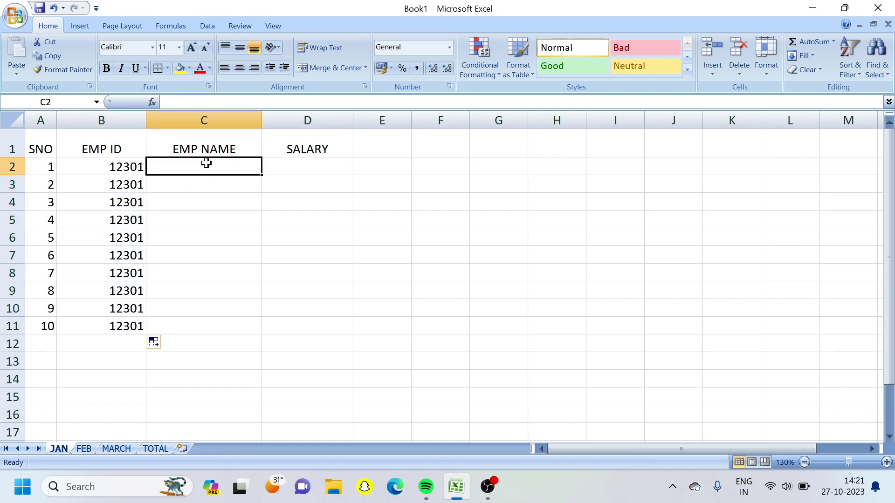
- Enter the first three employee names in C2:C4, retyping the misspelled third name
{"action": "type", "text": "ODLEU"}
{"action": "key", "text": "BackSpace"}
{"action": "key", "text": "BackSpace"}
{"action": "key", "text": "BackSpace"}
{"action": "type", "text": "ELU"}
{"action": "key", "text": "Return"}
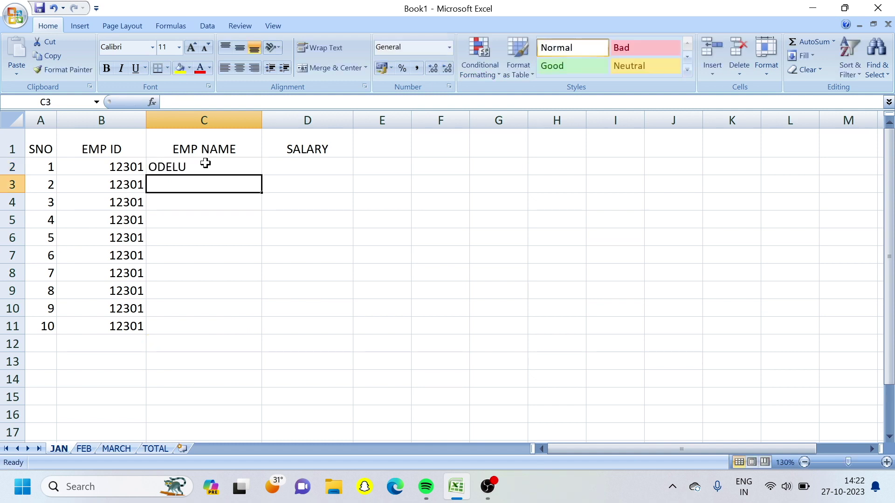
{"action": "type", "text": "BALU"}
{"action": "key", "text": "Return"}
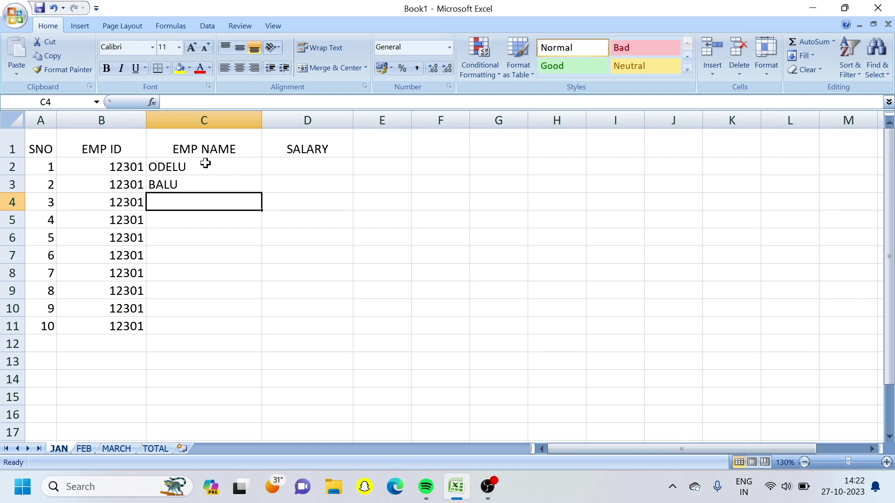
{"action": "type", "text": "MAHESG"}
{"action": "key", "text": "Return"}
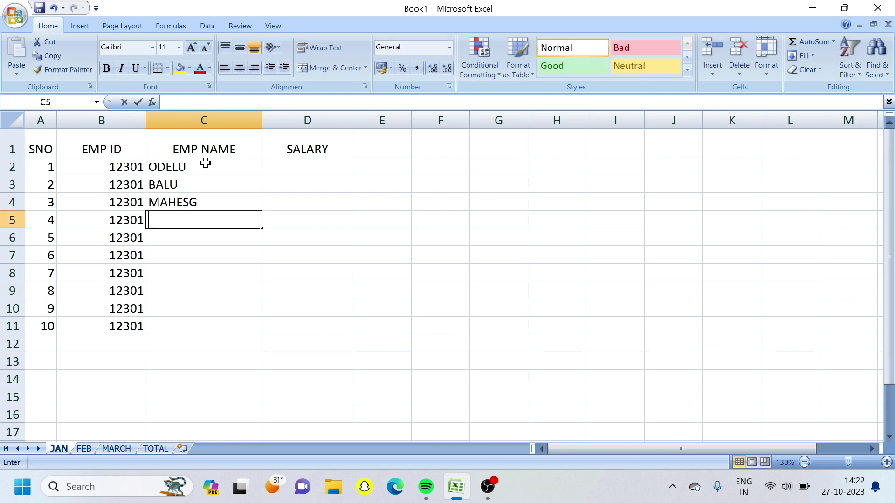
{"action": "key", "text": "Up"}
{"action": "type", "text": "MAHES"}
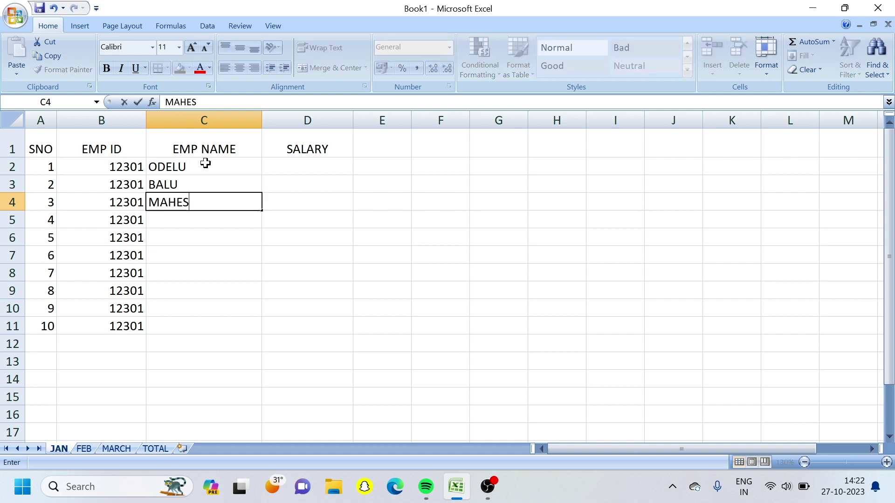
{"action": "type", "text": "H"}
{"action": "key", "text": "Return"}
- Enter the remaining employee names down column C through C11
{"action": "type", "text": "PAVAN"}
{"action": "key", "text": "Return"}
{"action": "type", "text": "RAMYA"}
{"action": "key", "text": "Return"}
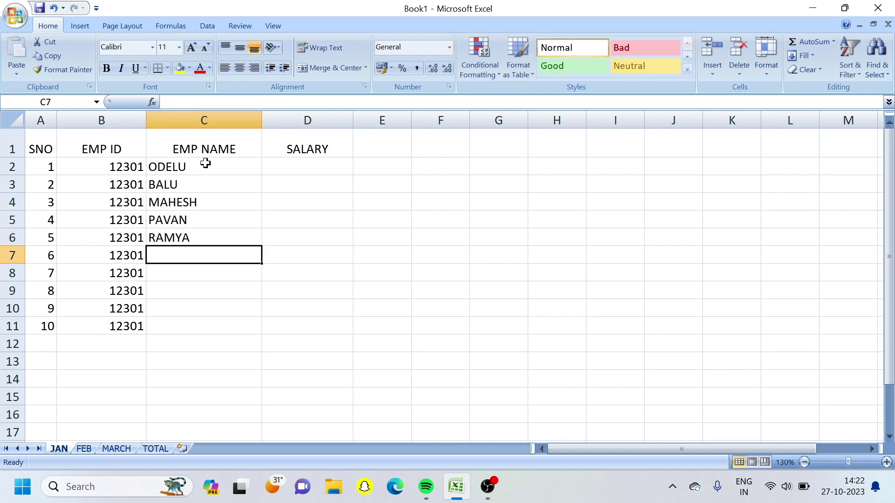
{"action": "type", "text": "BINDU"}
{"action": "key", "text": "Return"}
{"action": "type", "text": "HIMA"}
{"action": "key", "text": "Return"}
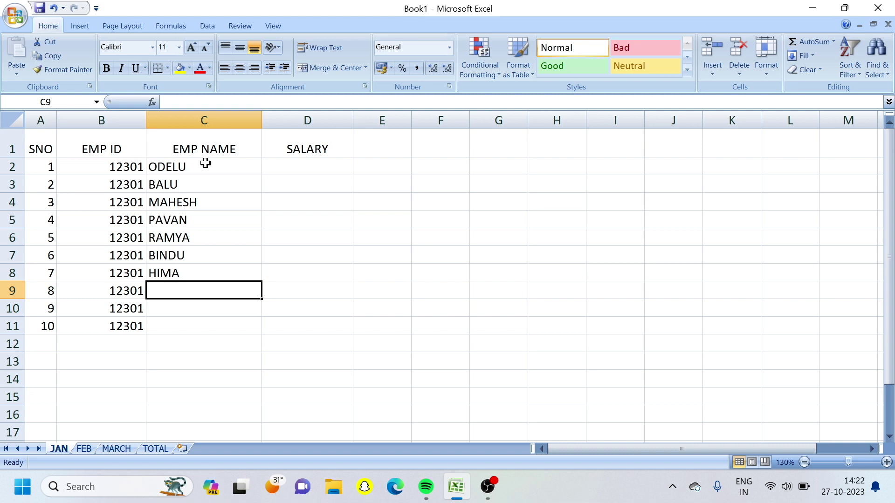
{"action": "type", "text": "KANNA"}
{"action": "key", "text": "Return"}
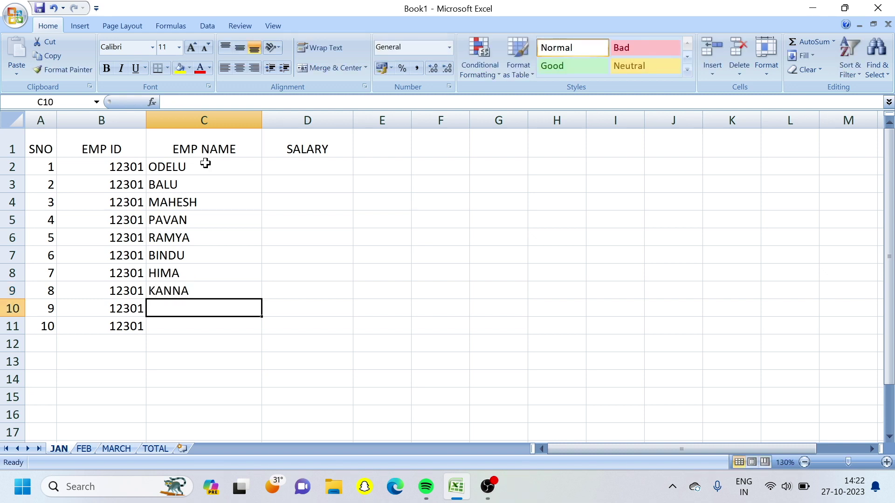
{"action": "type", "text": "RANI"}
{"action": "key", "text": "Return"}
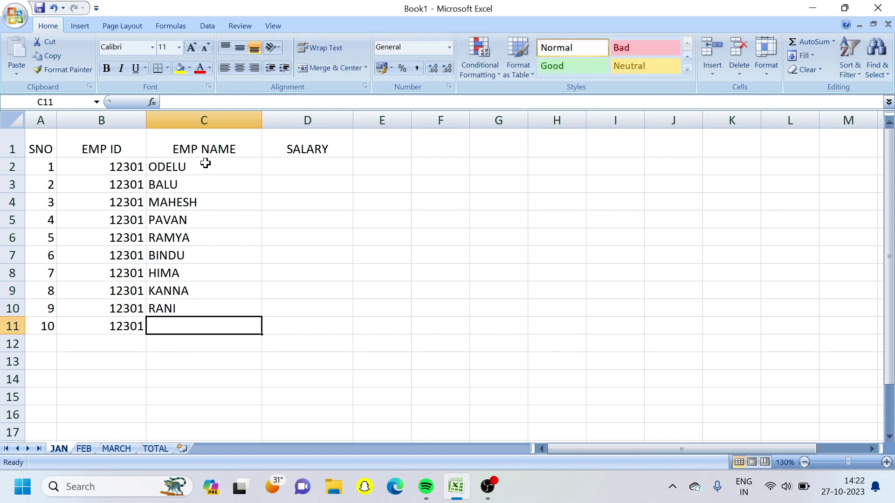
{"action": "type", "text": "RIZ"}
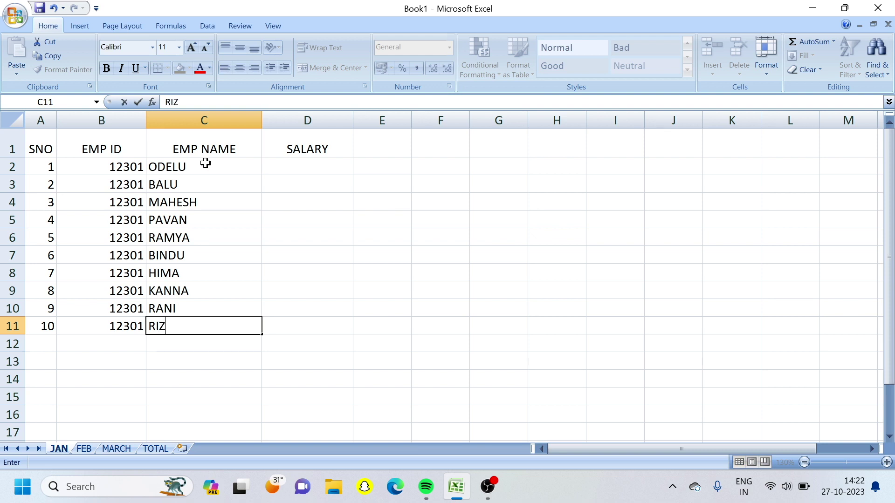
{"action": "type", "text": "WAN"}
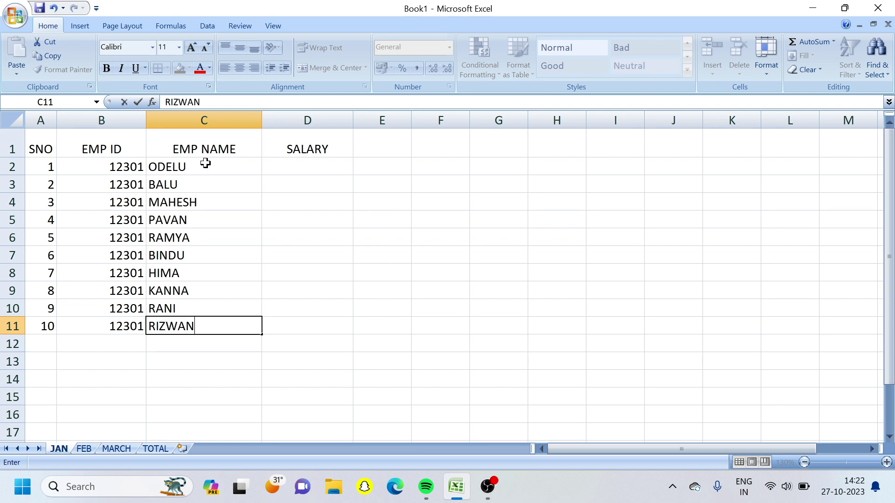
- Enter the first salaries in D2:D5, starting with 25000 and correcting D3 to 15000
{"action": "left_click", "coordinate": [293, 168]}
{"action": "type", "text": "25000"}
{"action": "key", "text": "Return"}
{"action": "type", "text": "456"}
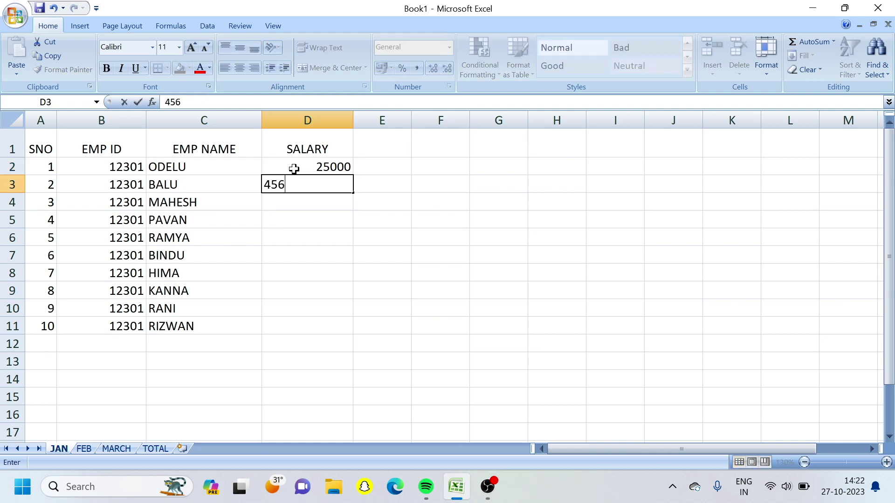
{"action": "type", "text": "10"}
{"action": "key", "text": "Return"}
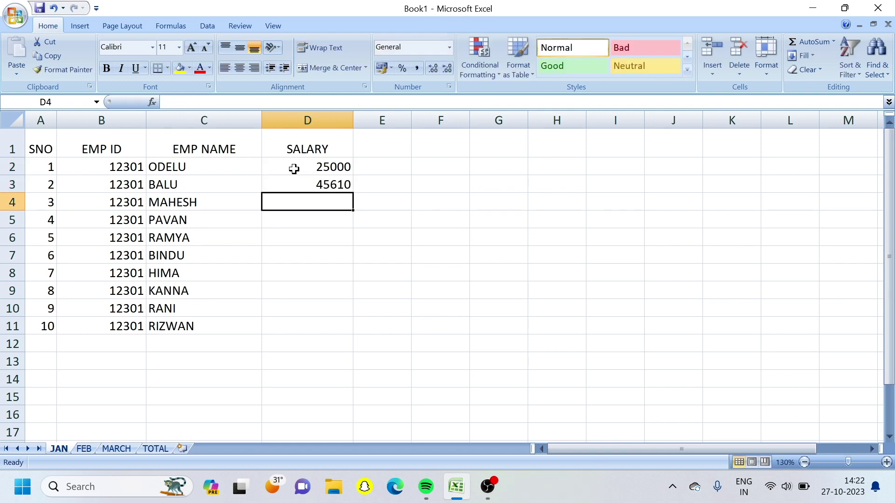
{"action": "key", "text": "Up"}
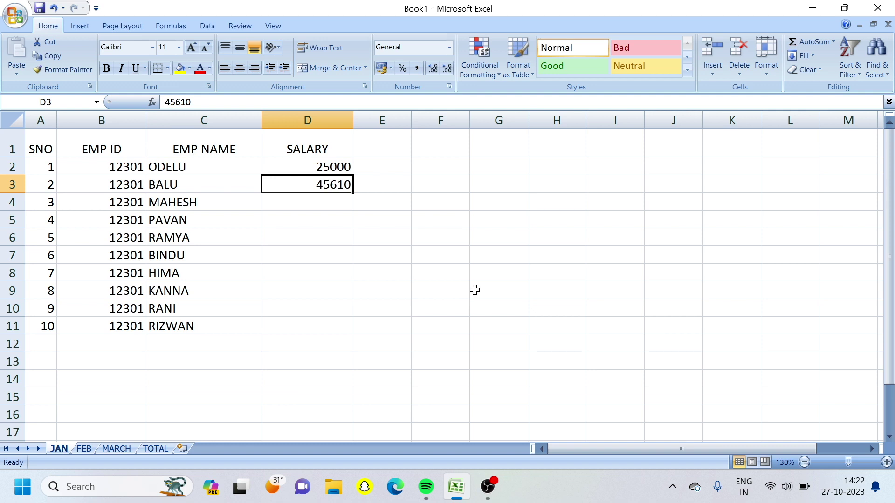
{"action": "type", "text": "15000"}
{"action": "key", "text": "Return"}
{"action": "type", "text": "15"}
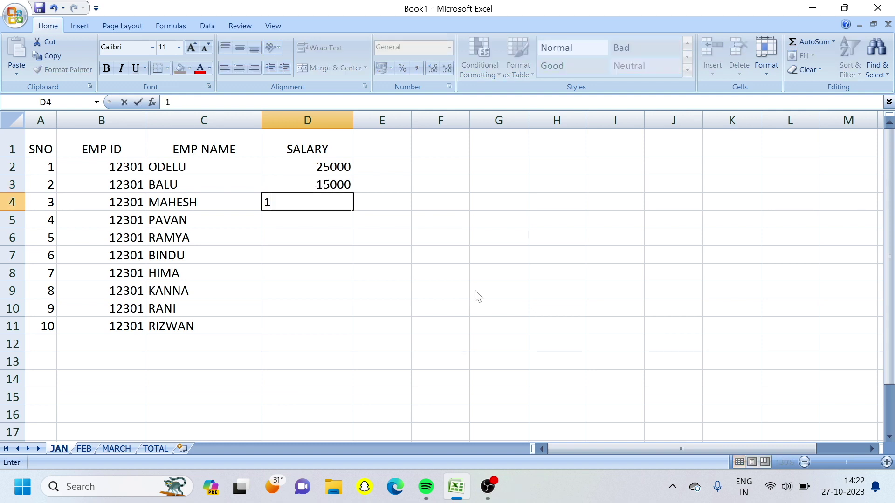
{"action": "type", "text": "2000"}
{"action": "key", "text": "Return"}
{"action": "type", "text": "4000"}
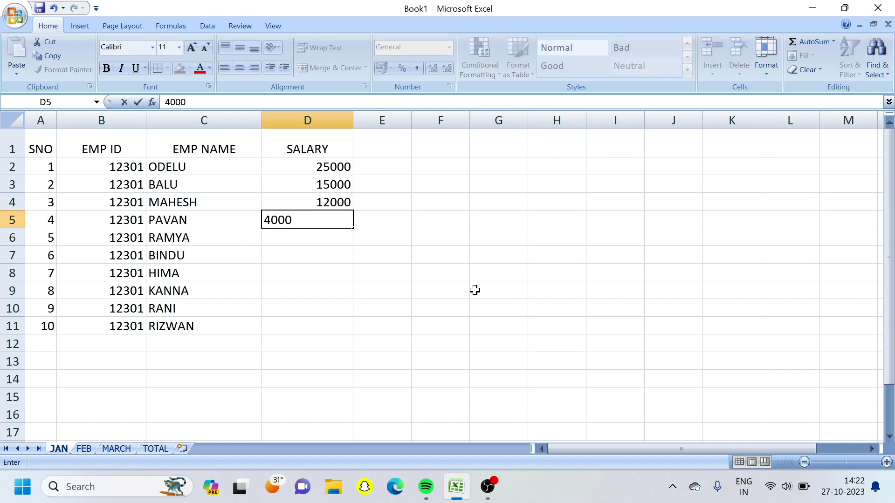
{"action": "key", "text": "Return"}
- Enter the remaining salaries in D6:D11, from 7894 through 78450
{"action": "type", "text": "7894"}
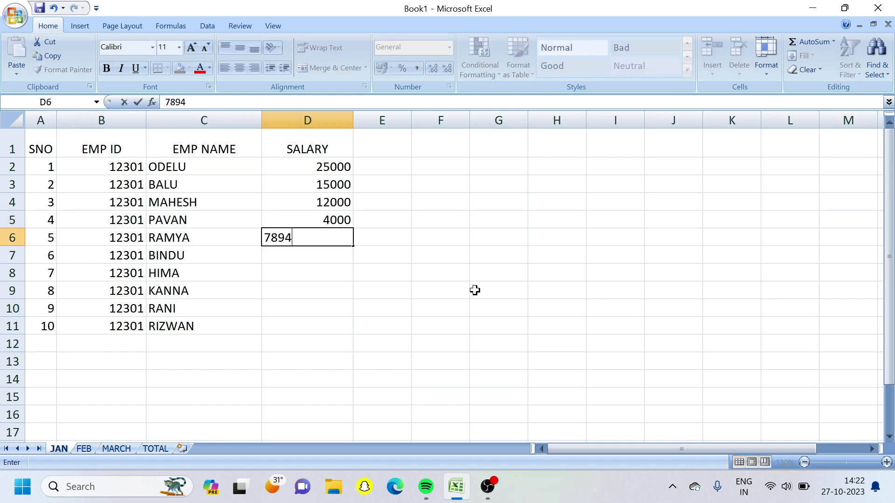
{"action": "key", "text": "Return"}
{"action": "type", "text": "8500"}
{"action": "key", "text": "Return"}
{"action": "type", "text": "17000"}
{"action": "key", "text": "Return"}
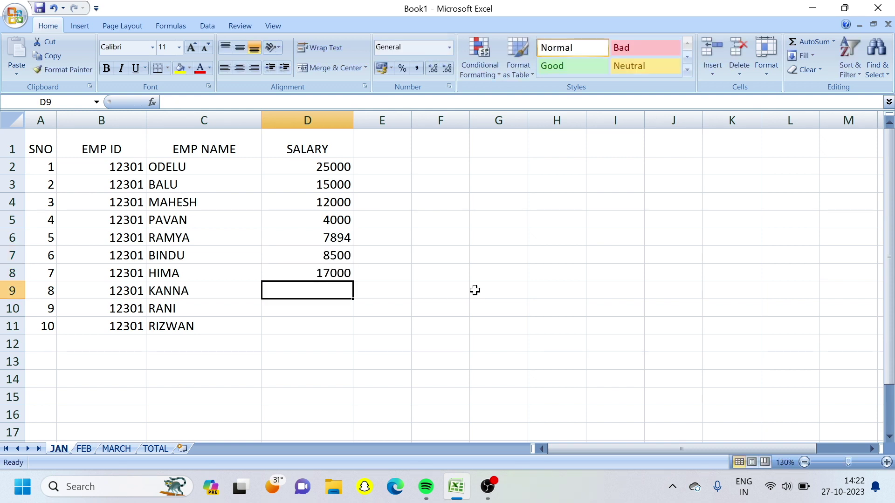
{"action": "type", "text": "33000"}
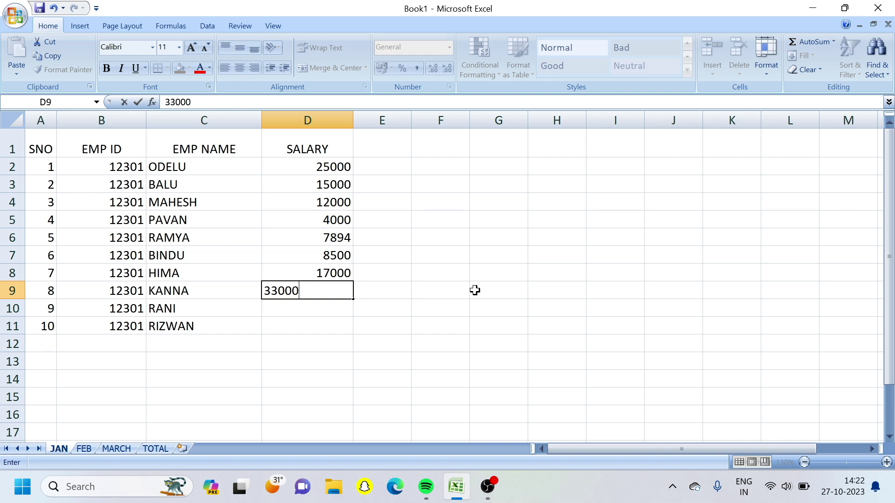
{"action": "key", "text": "Return"}
{"action": "type", "text": "45610"}
{"action": "key", "text": "Return"}
{"action": "type", "text": "784"}
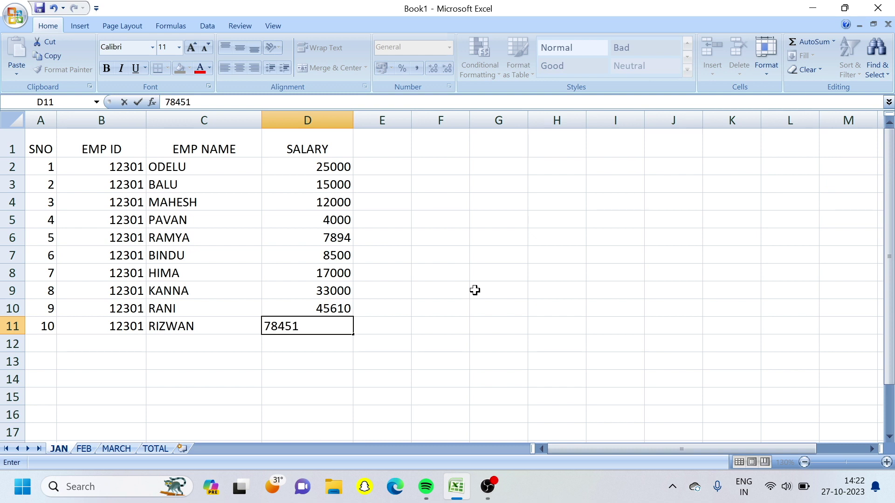
{"action": "type", "text": "50"}
{"action": "key", "text": "Return"}
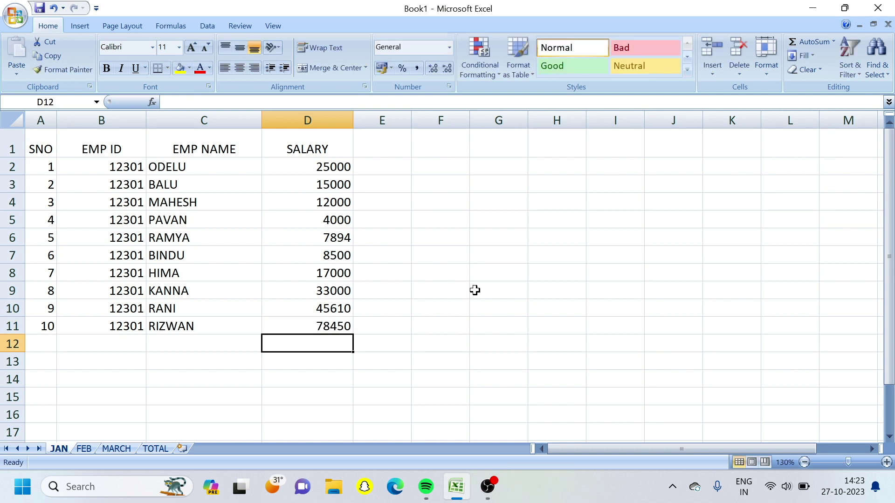
{"action": "left_click_drag", "start_coordinate": [36, 145], "coordinate": [293, 142]}
- Format the header row as vertically centred bold red text on yellow, and centre the SNO and EMP ID values
{"action": "left_click", "coordinate": [234, 47]}
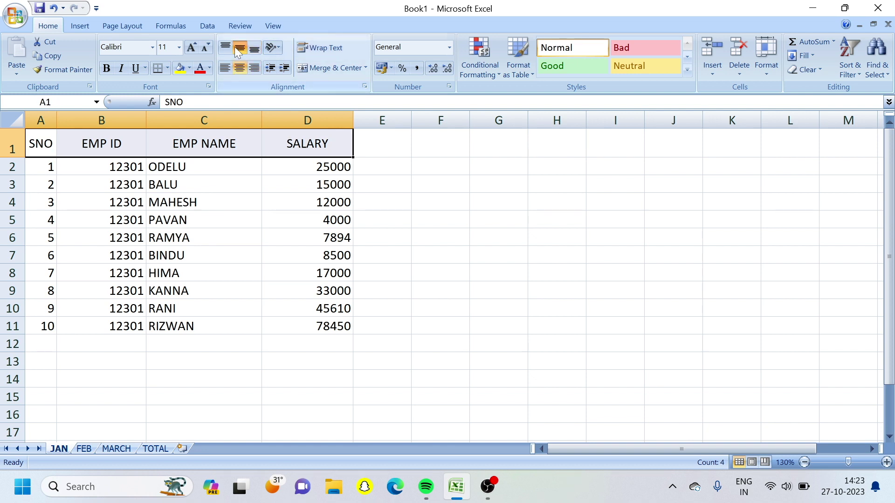
{"action": "left_click", "coordinate": [106, 68]}
{"action": "left_click", "coordinate": [178, 68]}
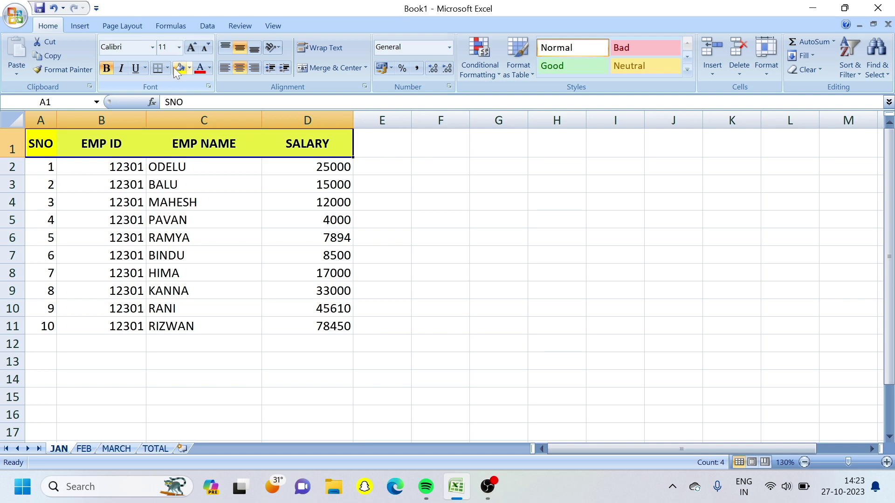
{"action": "left_click", "coordinate": [200, 69]}
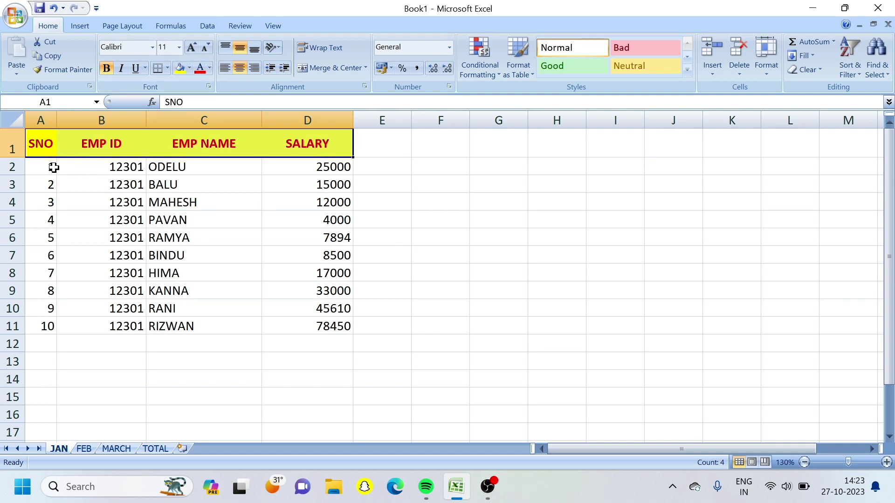
{"action": "left_click_drag", "start_coordinate": [53, 167], "coordinate": [123, 327]}
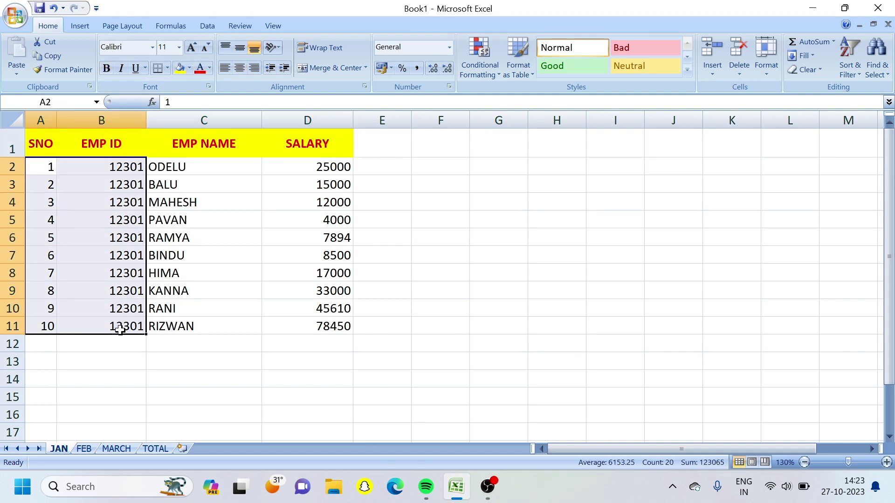
{"action": "left_click", "coordinate": [246, 70]}
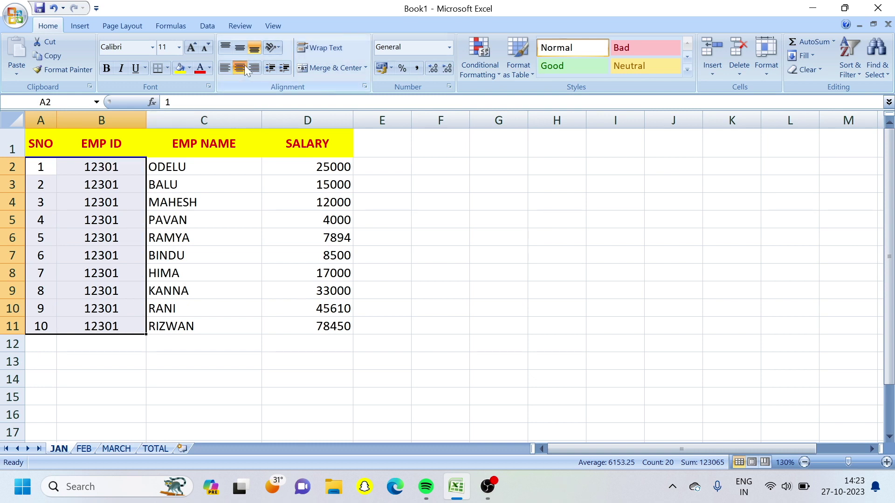
{"action": "left_click", "coordinate": [321, 344]}
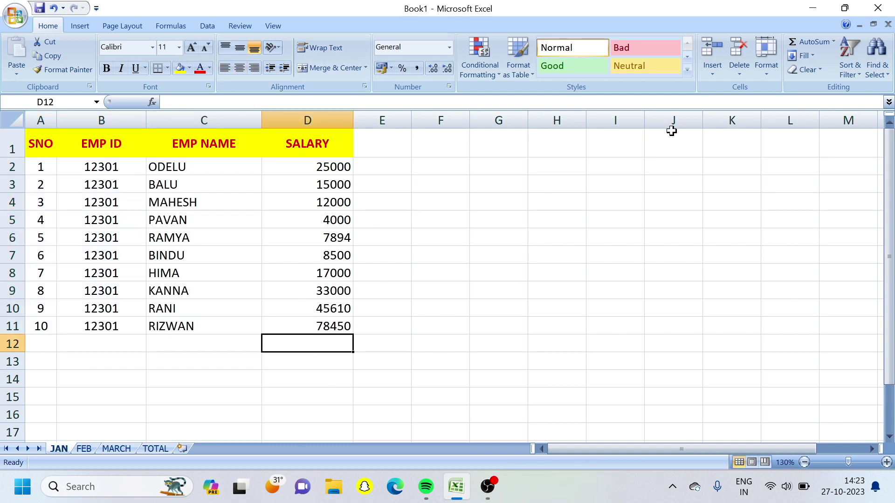
- AutoSum the salaries into D12 (246454) and apply All Borders to the A1:D11 table
{"action": "left_click", "coordinate": [815, 42]}
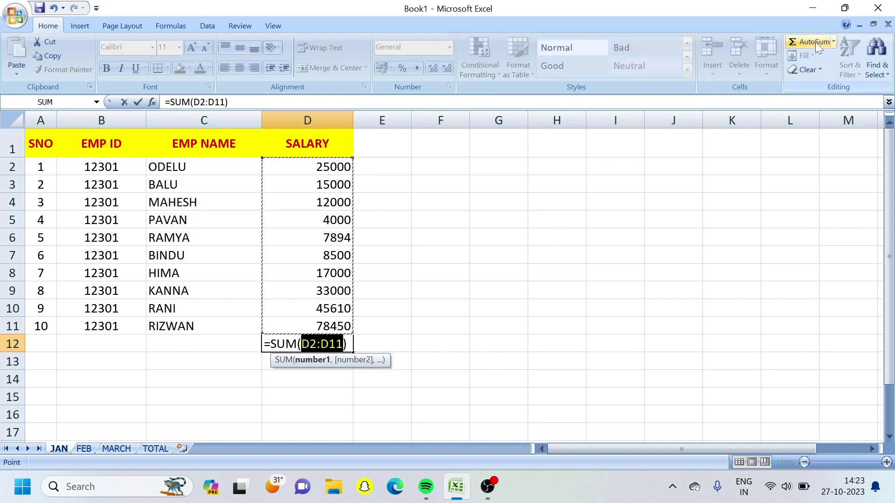
{"action": "key", "text": "Return"}
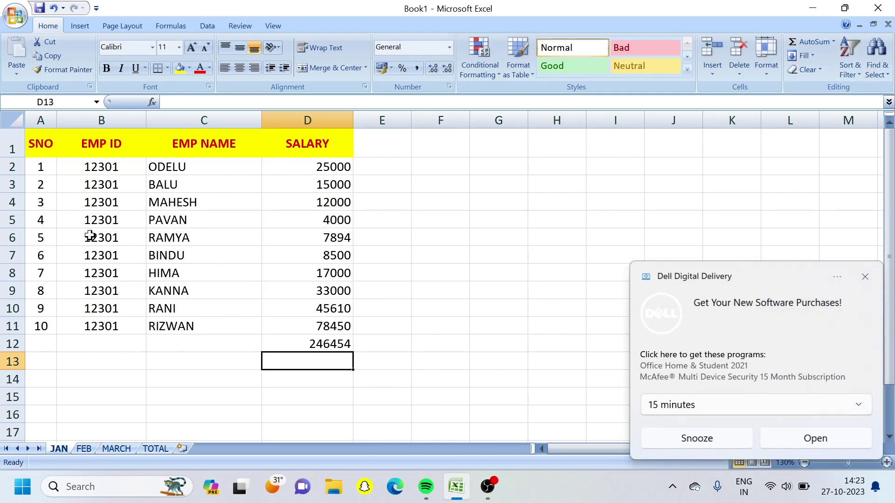
{"action": "left_click_drag", "start_coordinate": [42, 144], "coordinate": [329, 334]}
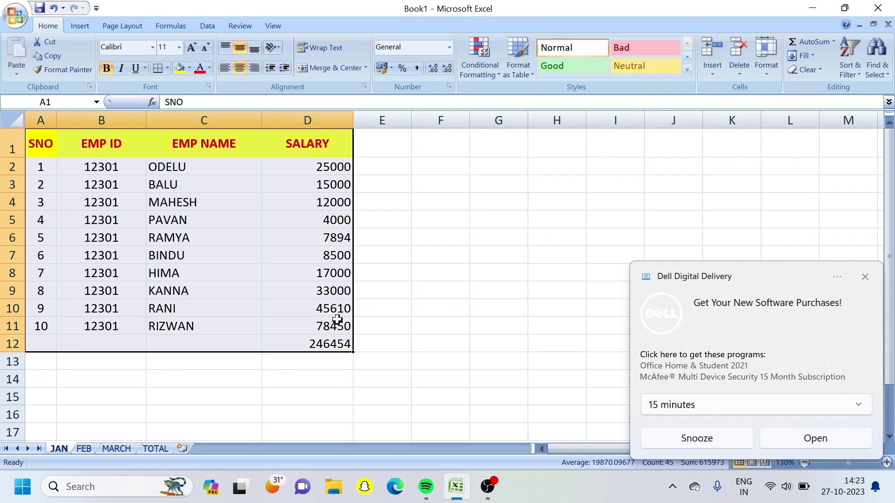
{"action": "left_click_drag", "start_coordinate": [349, 321], "coordinate": [40, 135]}
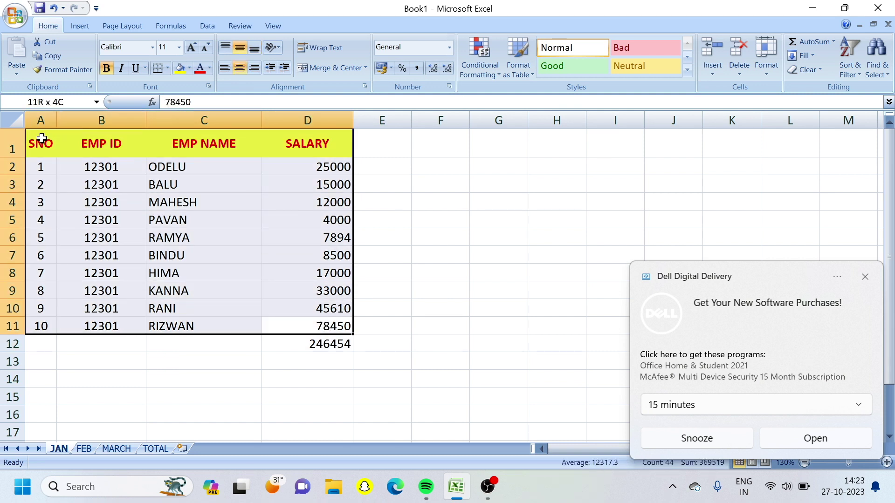
{"action": "left_click", "coordinate": [167, 68]}
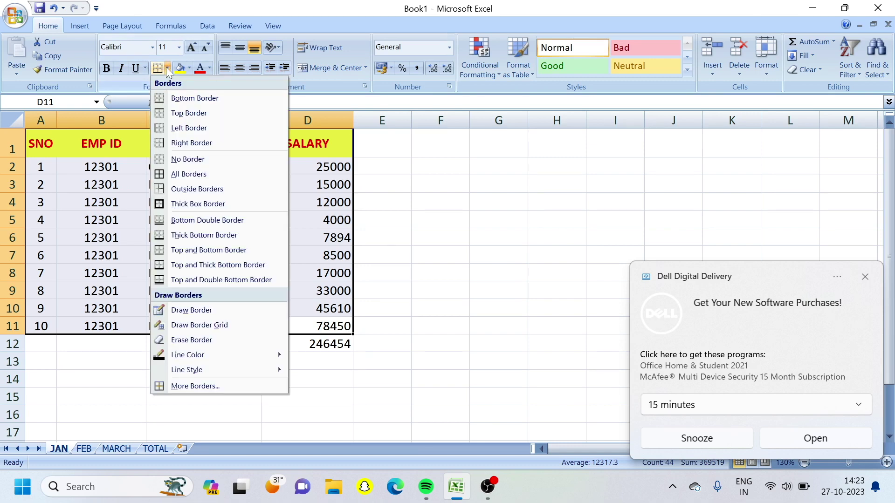
{"action": "left_click", "coordinate": [189, 170]}
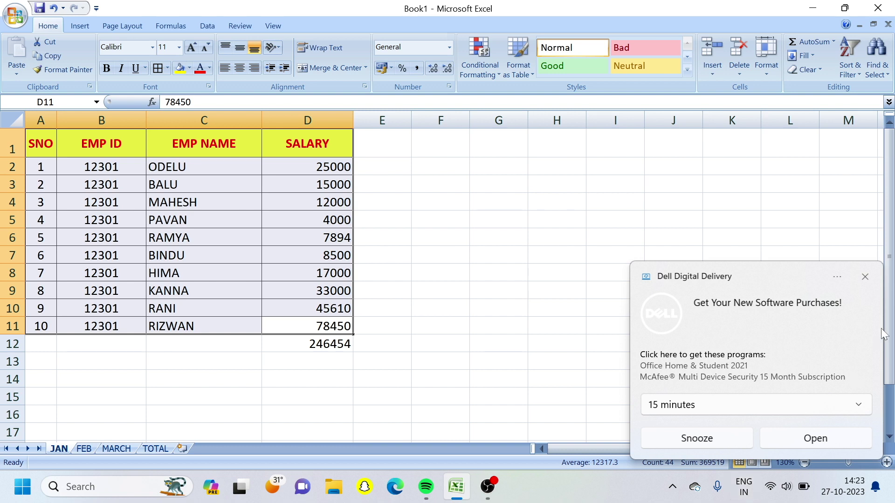
{"action": "left_click", "coordinate": [865, 278]}
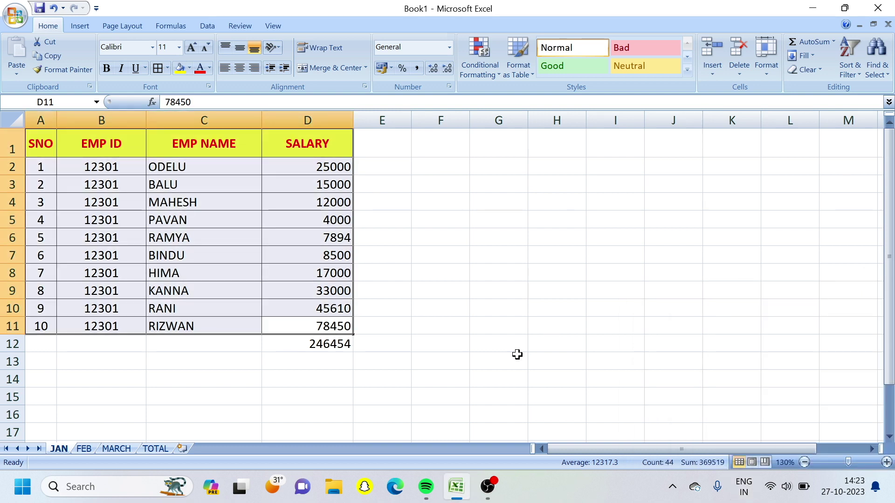
{"action": "left_click_drag", "start_coordinate": [348, 345], "coordinate": [34, 121]}
- Copy the JAN table with its total onto the FEB sheet at C3 and widen column D
{"action": "key", "text": "ctrl+c"}
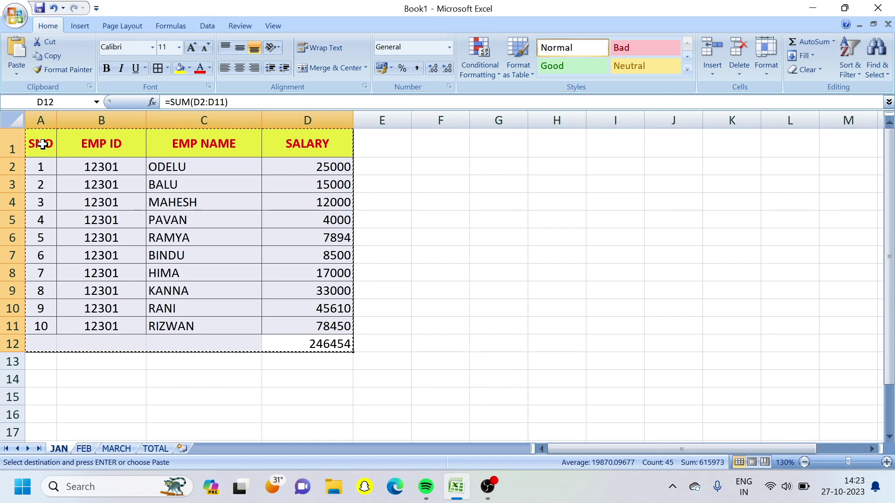
{"action": "left_click", "coordinate": [84, 446]}
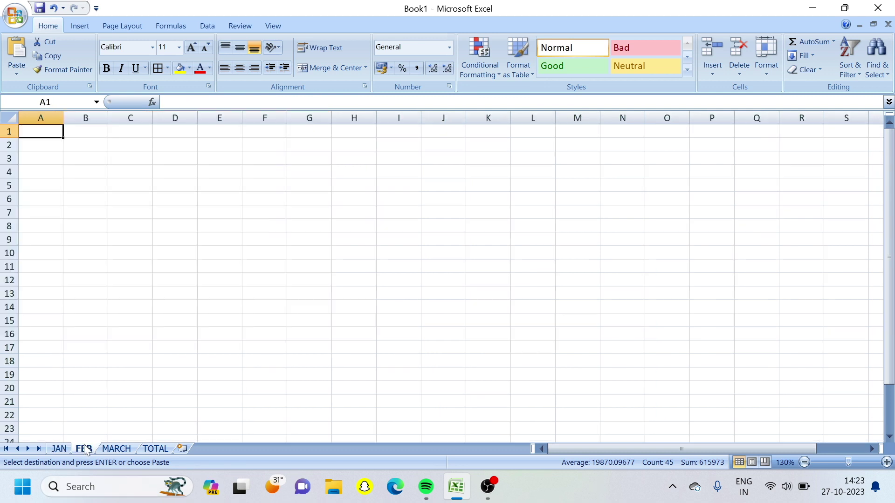
{"action": "left_click", "coordinate": [124, 159]}
{"action": "key", "text": "ctrl+v"}
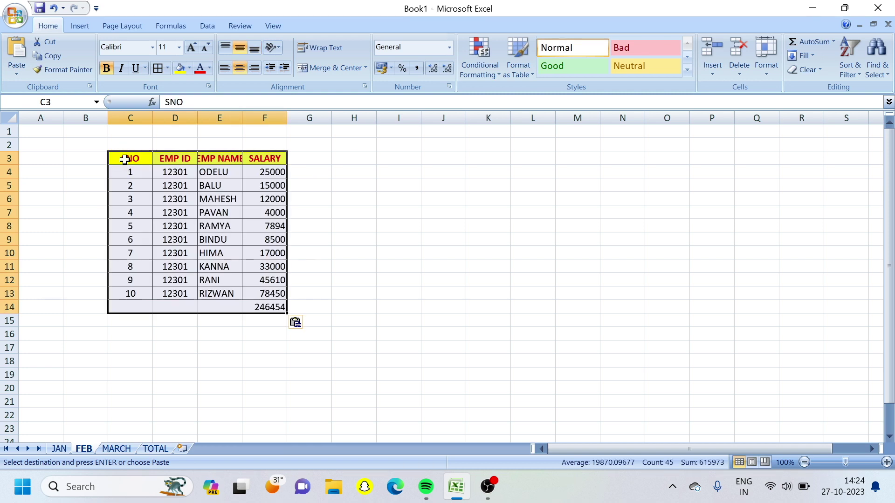
{"action": "left_click_drag", "start_coordinate": [200, 112], "coordinate": [282, 114]}
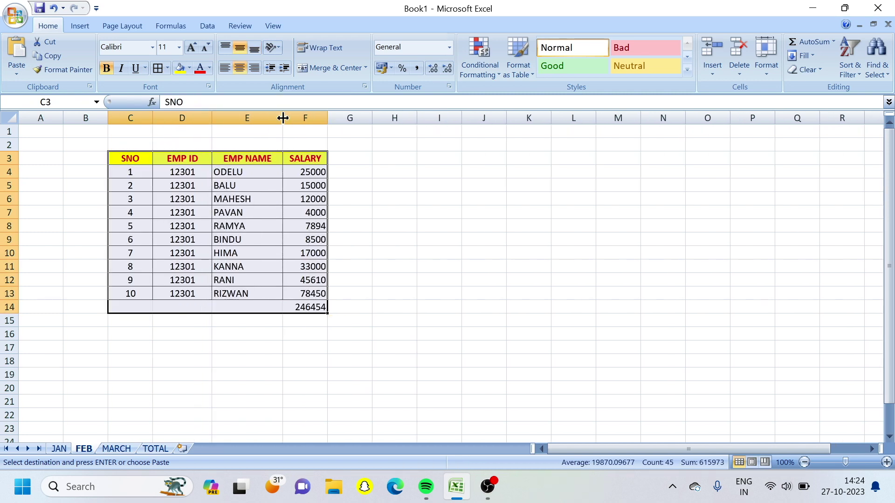
{"action": "left_click", "coordinate": [311, 172]}
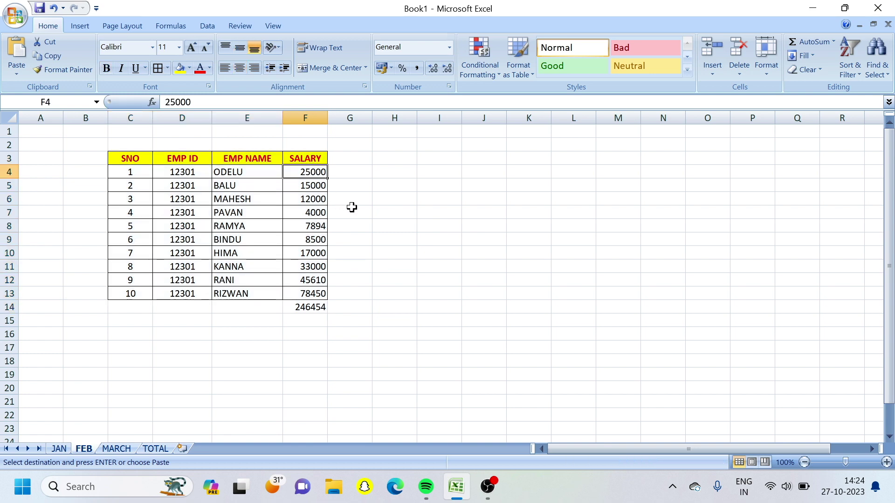
{"action": "scroll", "coordinate": [351, 207], "scroll_direction": "up", "scroll_amount": 2, "text": "ctrl"}
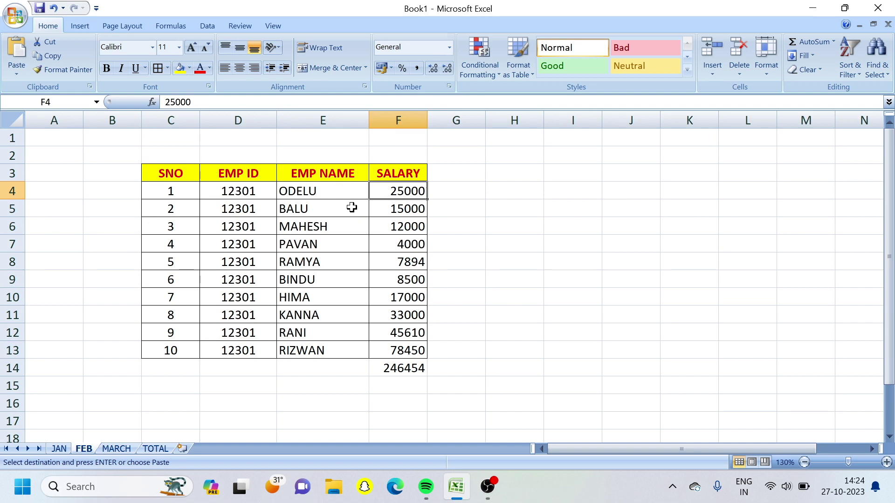
{"action": "scroll", "coordinate": [353, 212], "scroll_direction": "up", "scroll_amount": 1}
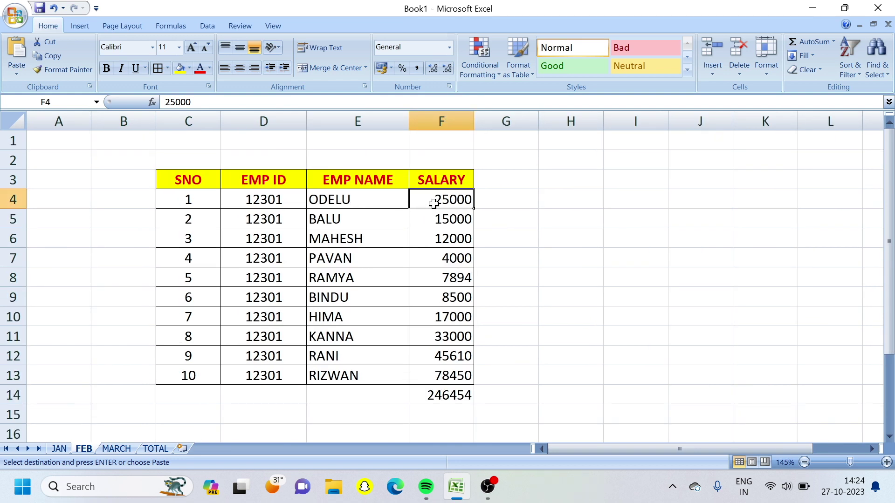
- Enter the first five FEB salaries: 30000, 16000, 11000, 5000 and 8000
{"action": "type", "text": "300"}
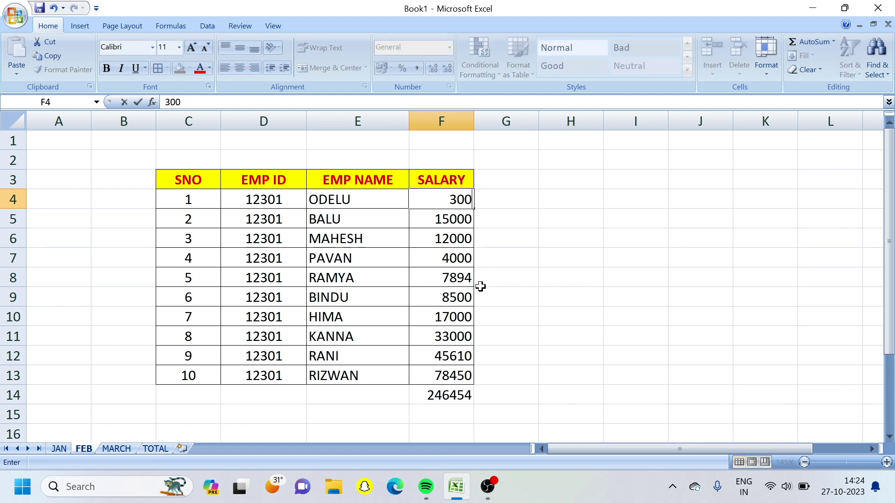
{"action": "type", "text": "00"}
{"action": "key", "text": "Return"}
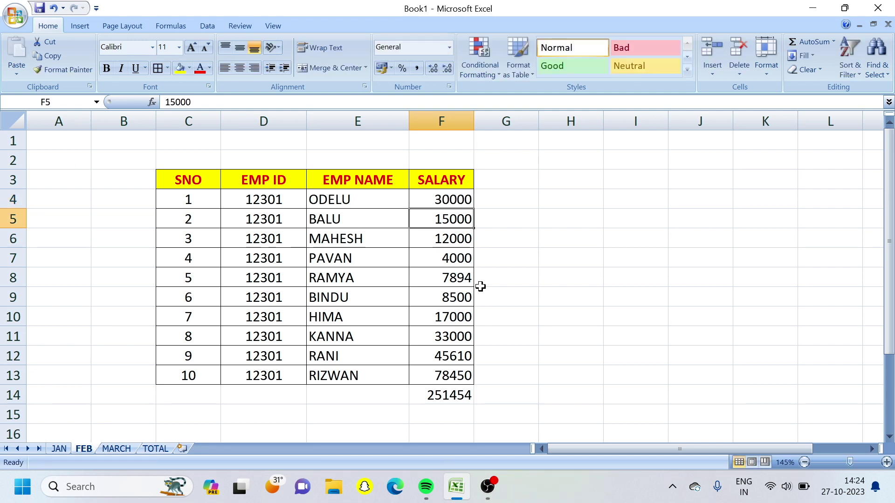
{"action": "type", "text": "16000"}
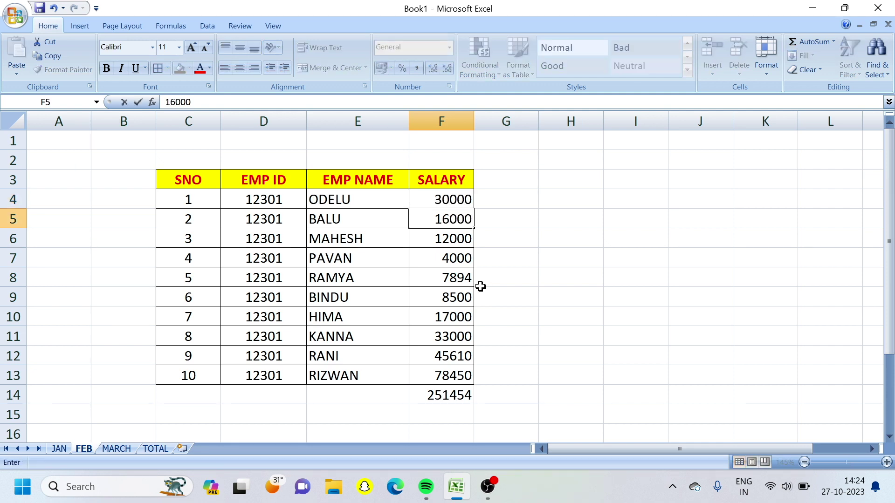
{"action": "key", "text": "Return"}
{"action": "type", "text": "11000"}
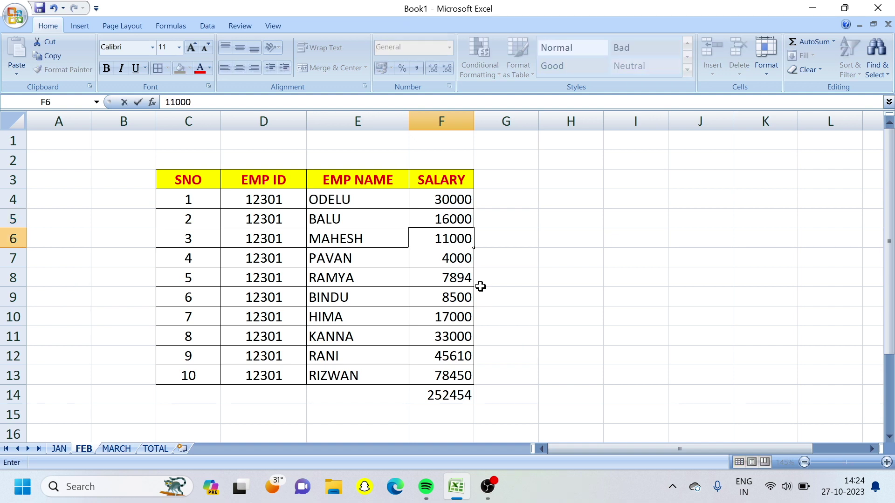
{"action": "key", "text": "Return"}
{"action": "type", "text": "5000"}
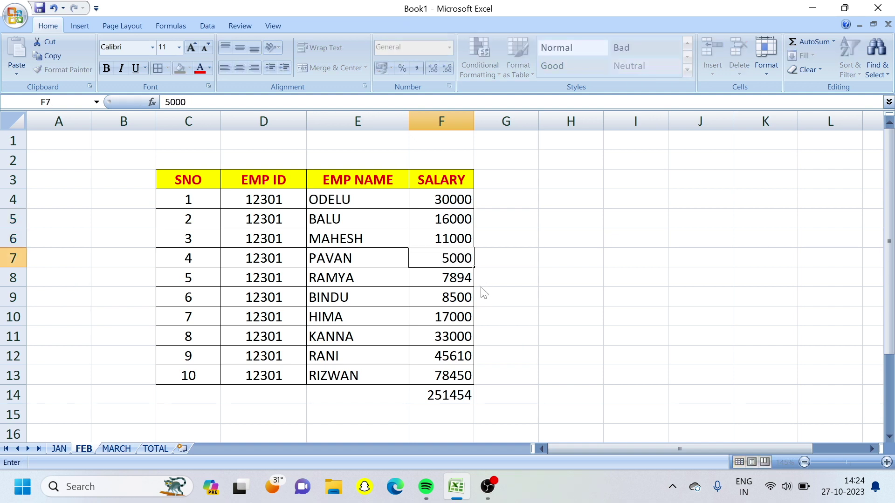
{"action": "key", "text": "Return"}
{"action": "type", "text": "8000"}
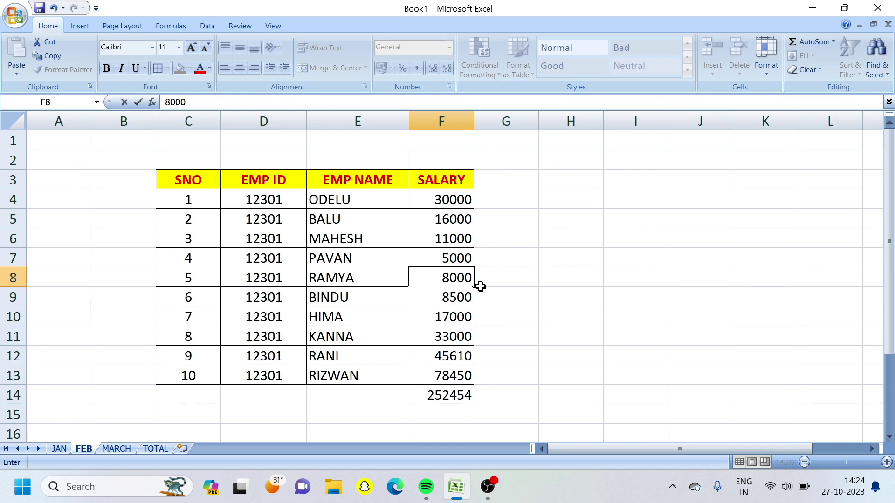
{"action": "key", "text": "Return"}
- Enter 7000, 15000, 30000, 40000 and 75000, then select the FEB table without its total
{"action": "type", "text": "7000"}
{"action": "key", "text": "Return"}
{"action": "type", "text": "15000"}
{"action": "key", "text": "Return"}
{"action": "type", "text": "3"}
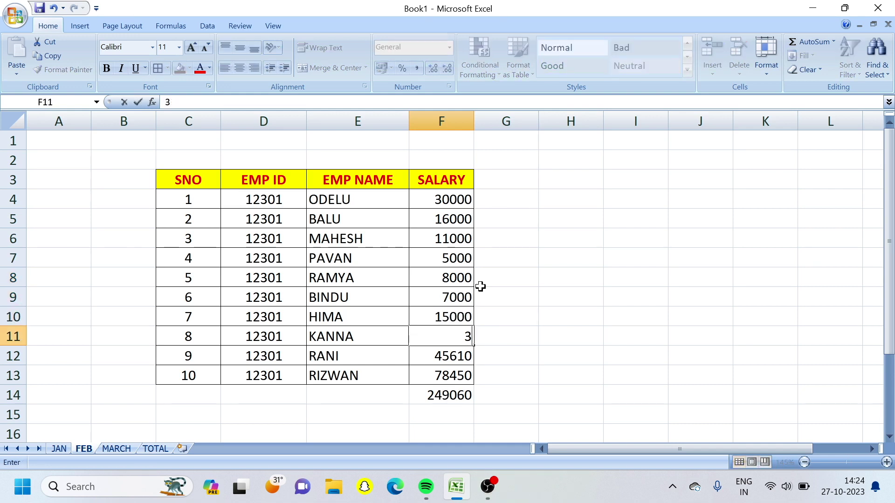
{"action": "type", "text": "0000"}
{"action": "key", "text": "Return"}
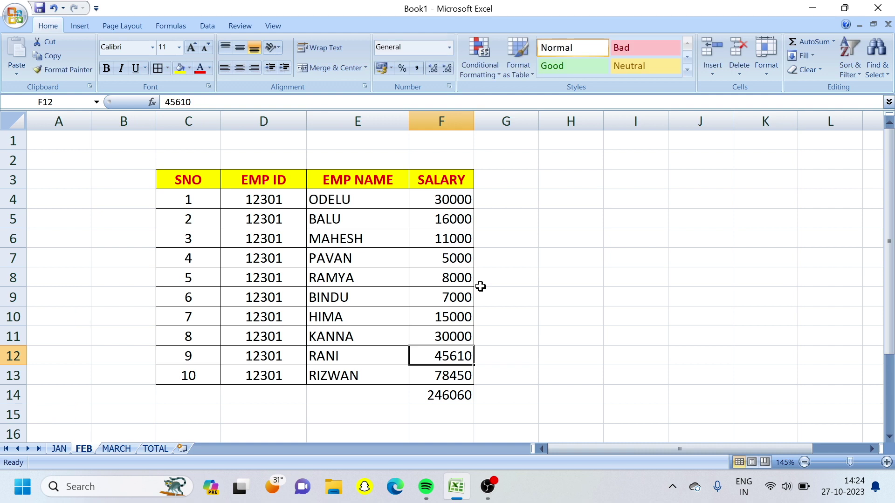
{"action": "type", "text": "40000"}
{"action": "key", "text": "Return"}
{"action": "type", "text": "75000"}
{"action": "key", "text": "Return"}
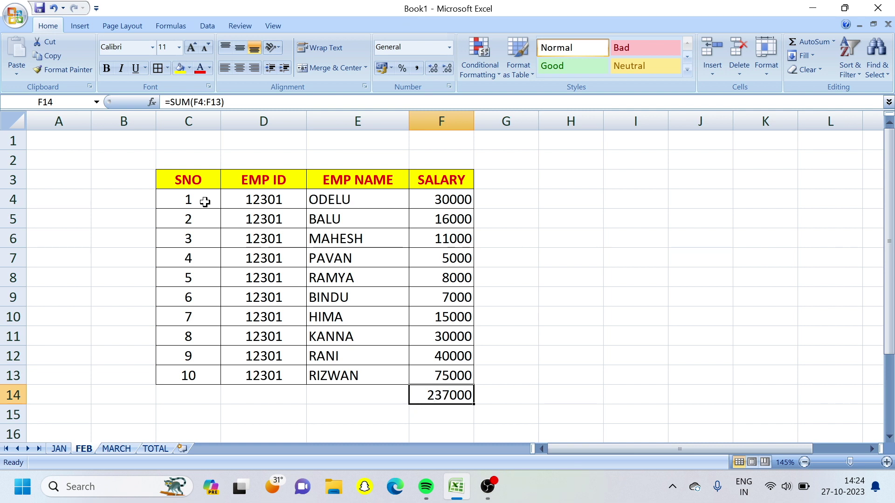
{"action": "left_click_drag", "start_coordinate": [186, 174], "coordinate": [442, 384]}
- Copy the FEB table and paste it into the MARCH sheet
{"action": "key", "text": "ctrl+c"}
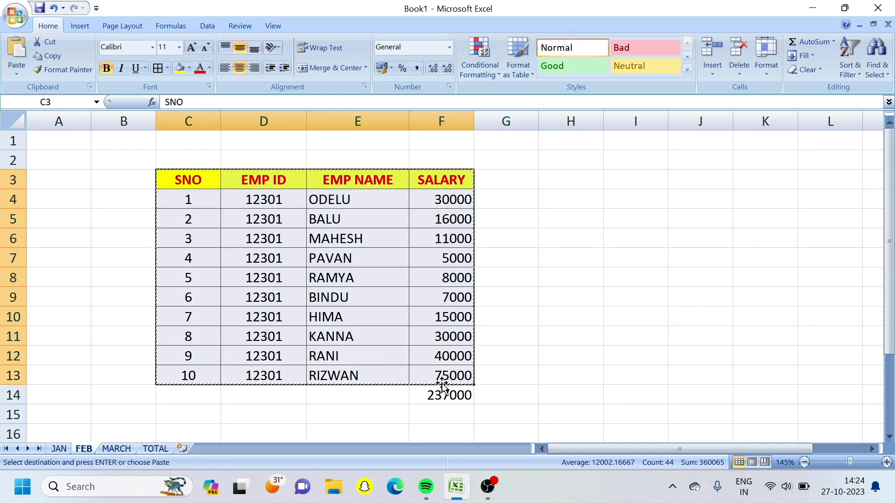
{"action": "left_click", "coordinate": [118, 449]}
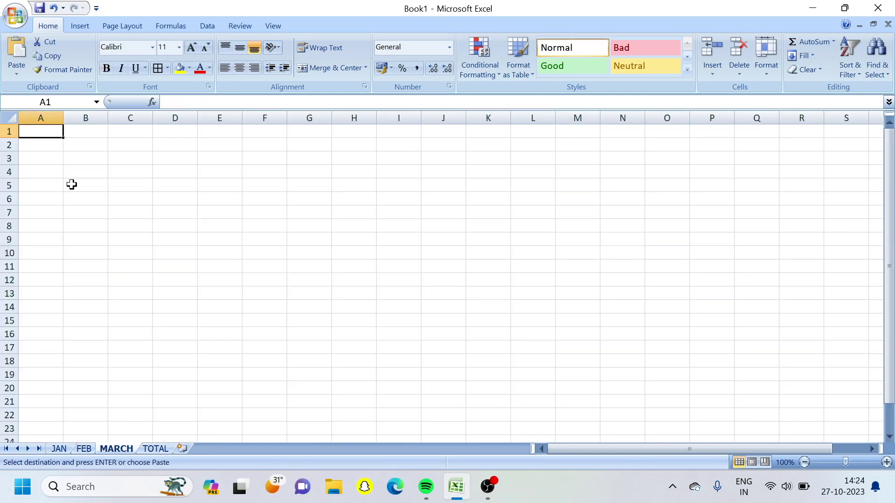
{"action": "key", "text": "ctrl+v"}
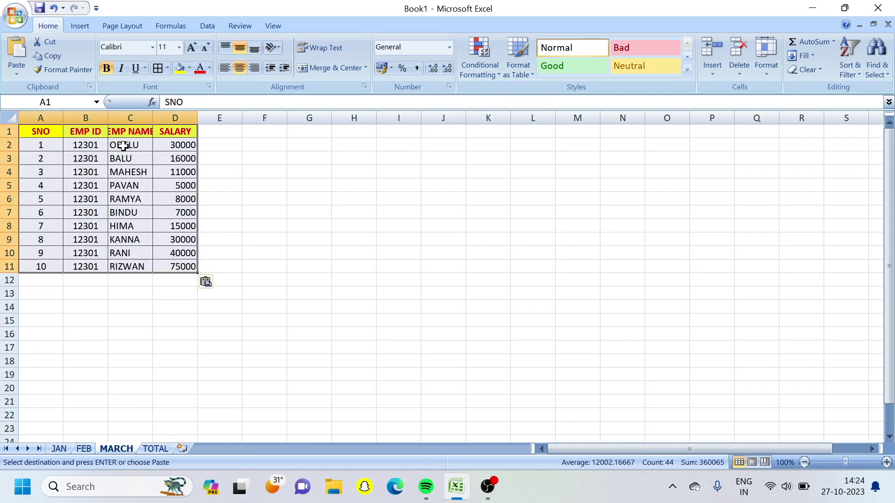
- Paste the table at E2 on the TOTAL sheet and widen column F
{"action": "left_click", "coordinate": [155, 449]}
{"action": "left_click", "coordinate": [217, 147]}
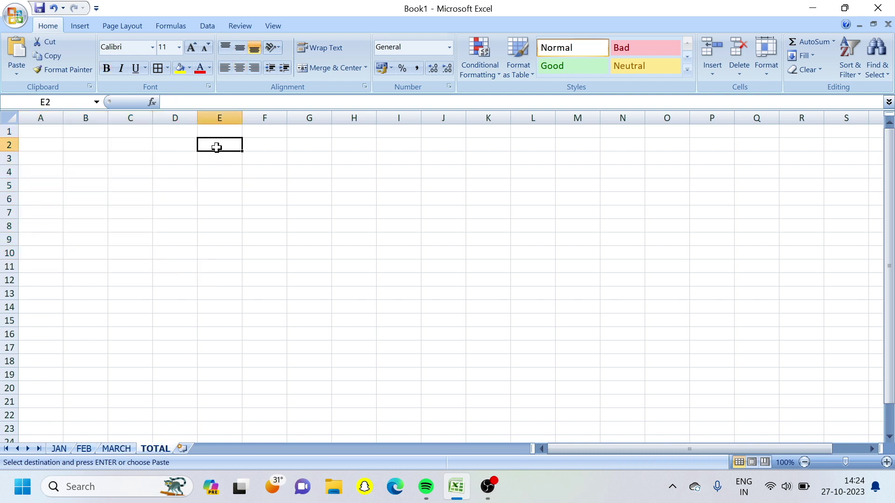
{"action": "key", "text": "ctrl+v"}
{"action": "double_click", "coordinate": [287, 114]}
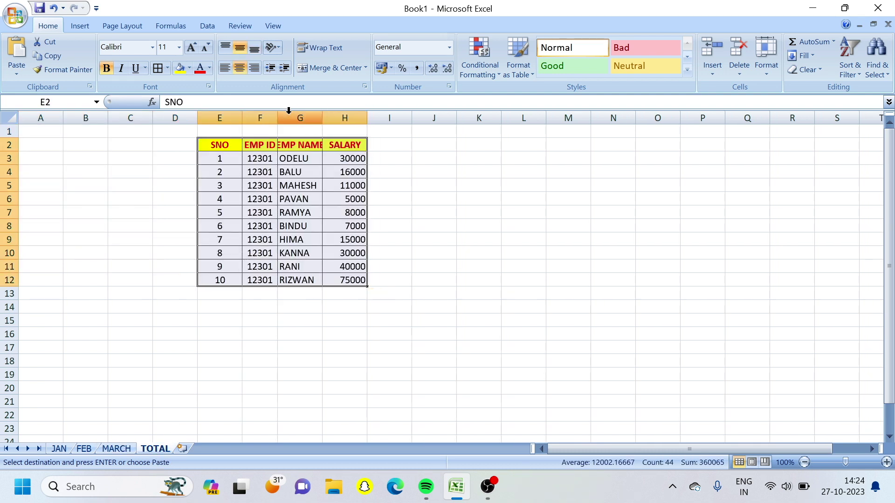
{"action": "left_click_drag", "start_coordinate": [278, 115], "coordinate": [346, 116]}
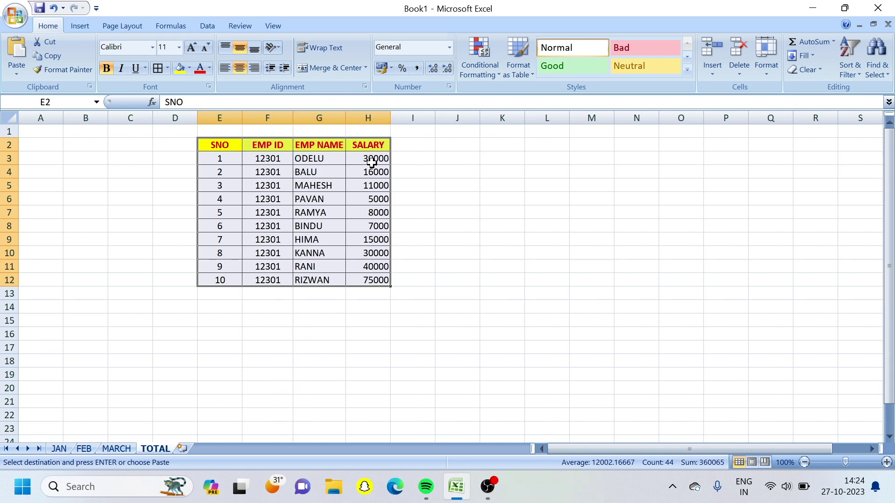
- Empty TOTAL's SALARY cells H3:H12, then widen MARCH's EMP NAME column
{"action": "left_click_drag", "start_coordinate": [372, 162], "coordinate": [364, 281]}
{"action": "key", "text": "Delete"}
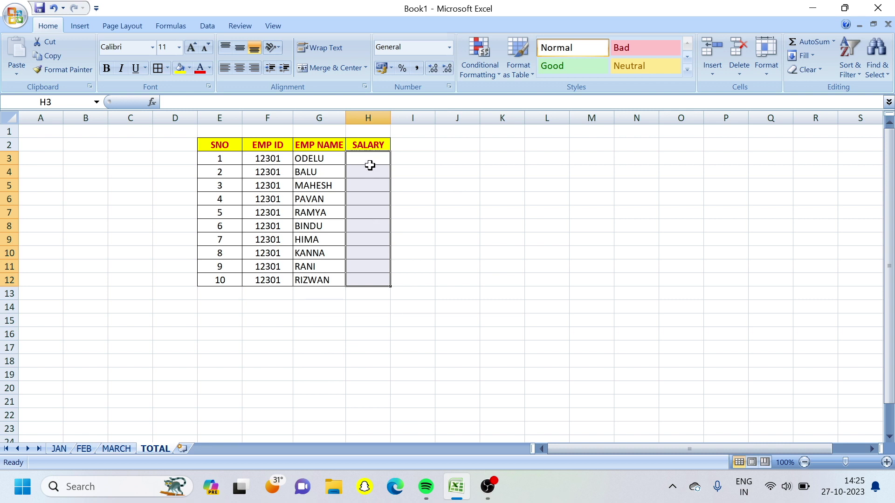
{"action": "left_click", "coordinate": [116, 448]}
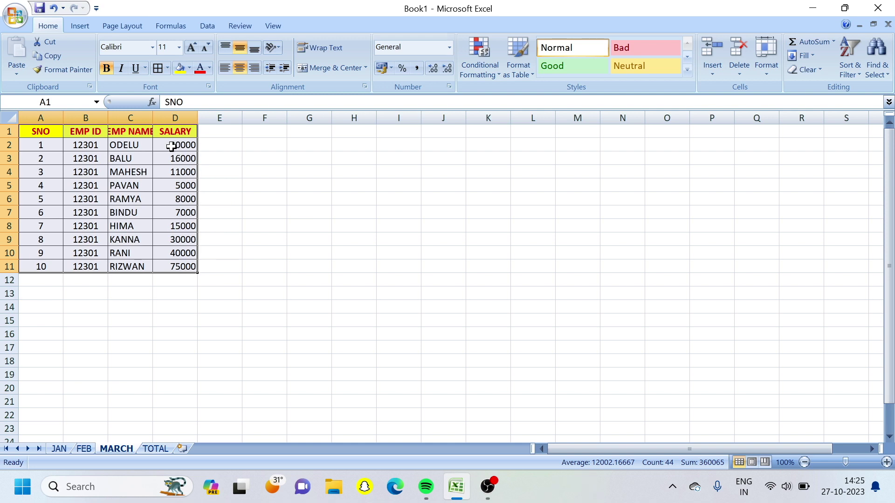
{"action": "left_click_drag", "start_coordinate": [152, 118], "coordinate": [372, 261]}
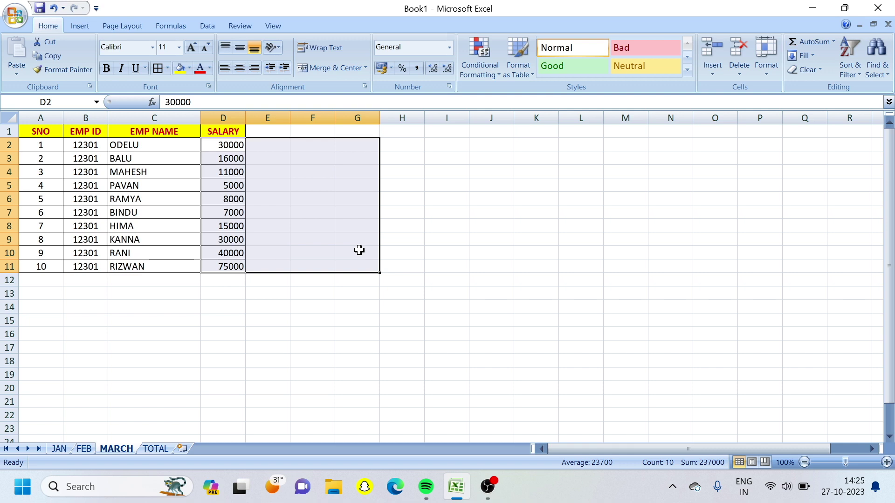
- Enter MARCH salaries 45000, 19000, 15000, 7500 and 9000 in D2:D6
{"action": "left_click", "coordinate": [231, 147]}
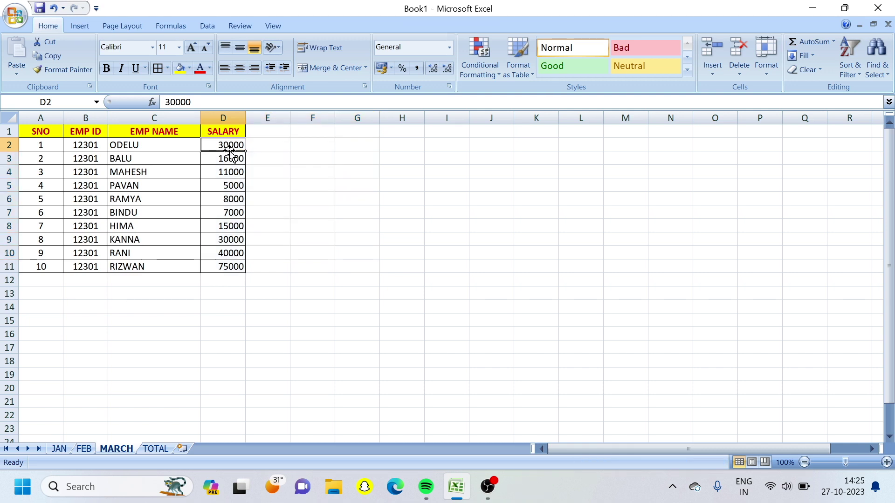
{"action": "type", "text": "4500"}
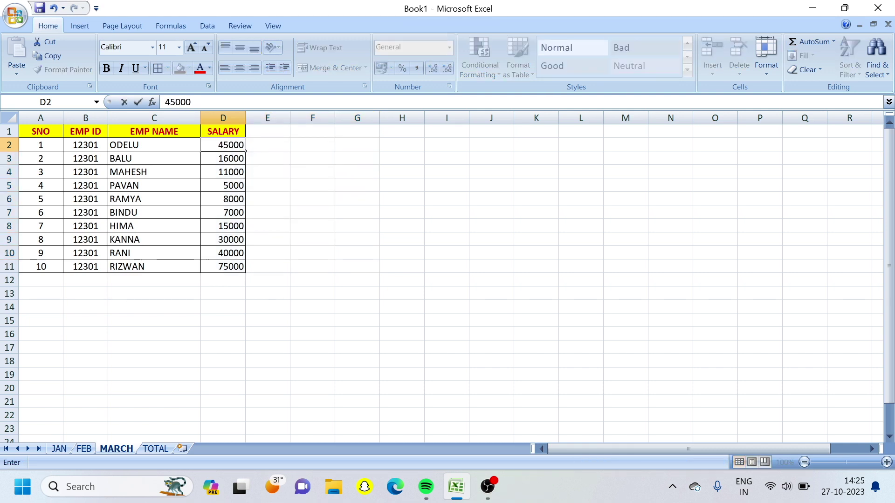
{"action": "type", "text": "0"}
{"action": "key", "text": "Return"}
{"action": "type", "text": "19000"}
{"action": "key", "text": "Return"}
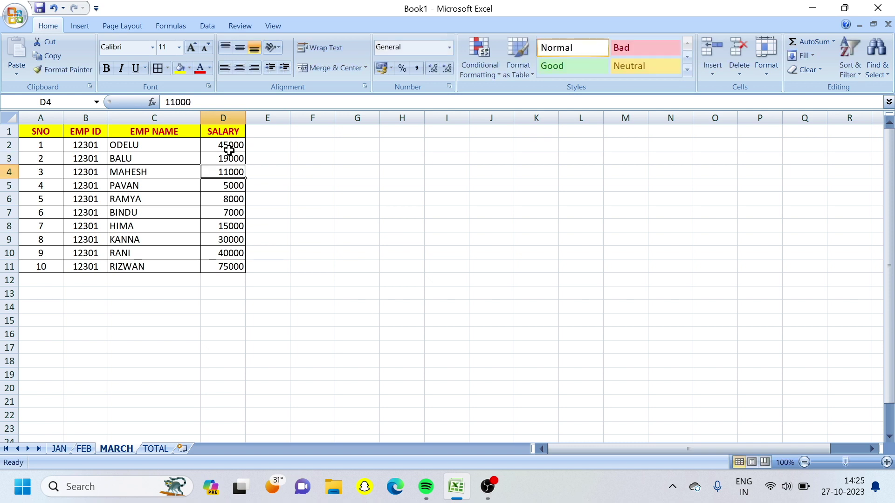
{"action": "type", "text": "15000"}
{"action": "key", "text": "Return"}
{"action": "type", "text": "7500"}
{"action": "key", "text": "Return"}
{"action": "type", "text": "9000"}
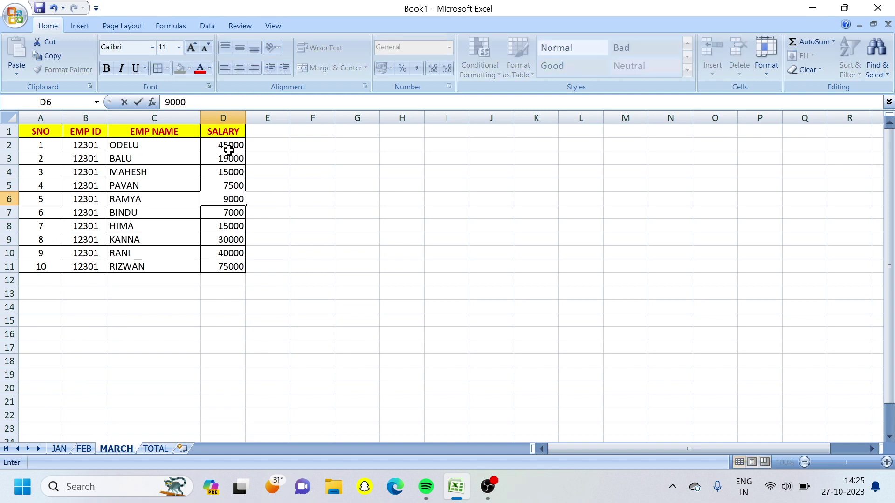
{"action": "key", "text": "Return"}
- Enter the remaining MARCH salaries 7500, 14500, 30500, 40500 and 70000 in D7:D11
{"action": "type", "text": "7500"}
{"action": "key", "text": "Return"}
{"action": "type", "text": "14500"}
{"action": "key", "text": "Return"}
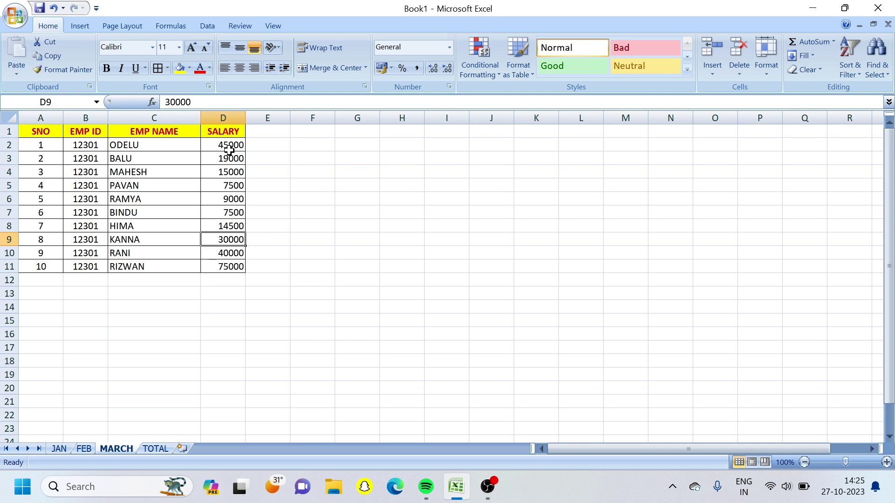
{"action": "type", "text": "30500"}
{"action": "key", "text": "Return"}
{"action": "type", "text": "40500"}
{"action": "key", "text": "Return"}
{"action": "type", "text": "7000"}
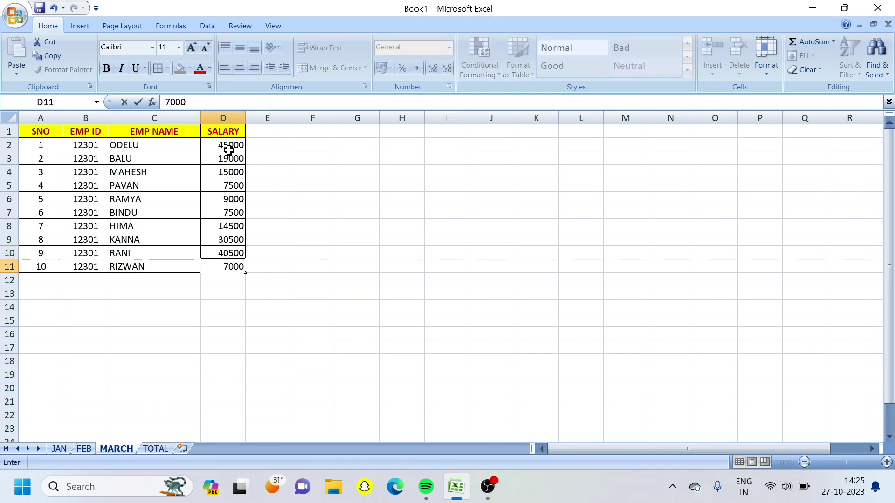
{"action": "type", "text": "0"}
{"action": "key", "text": "Return"}
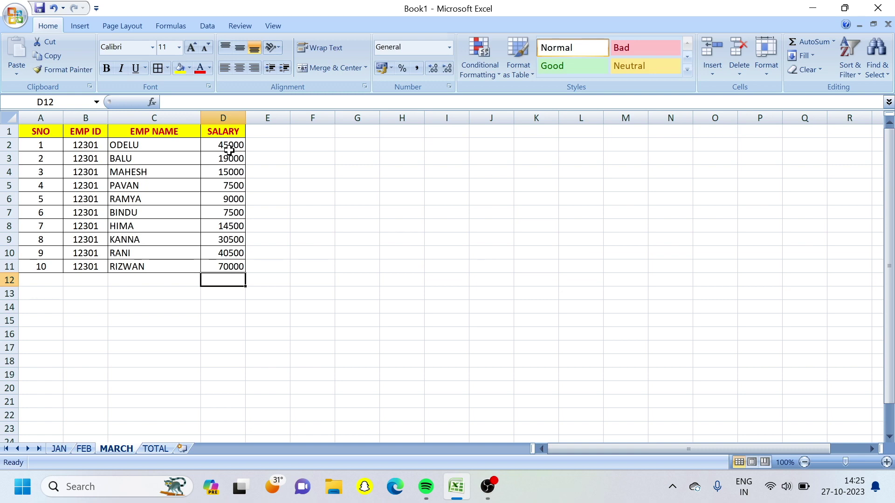
{"action": "scroll", "coordinate": [239, 320], "scroll_direction": "down", "scroll_amount": 2}
{"action": "scroll", "coordinate": [239, 320], "scroll_direction": "up", "scroll_amount": 3}
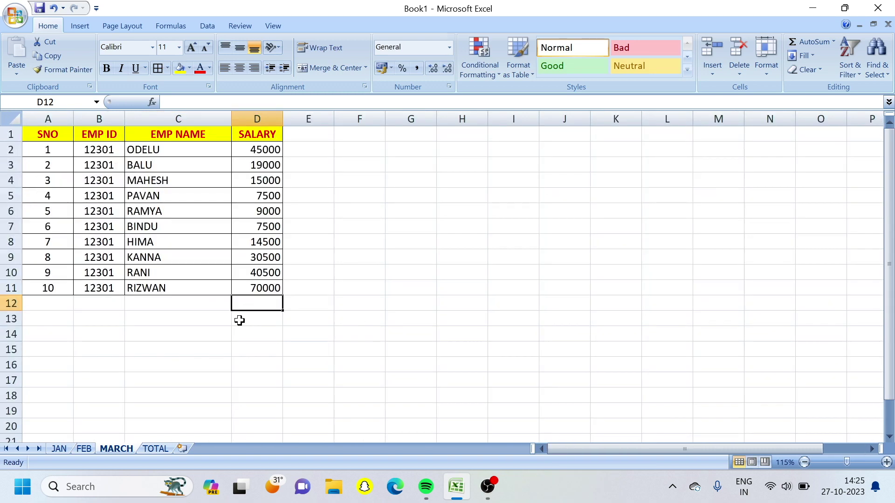
{"action": "left_click", "coordinate": [61, 448]}
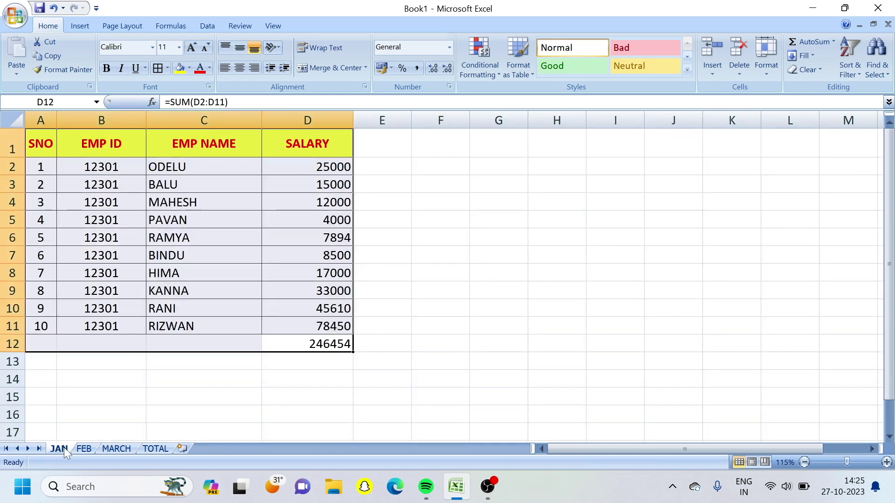
{"action": "left_click", "coordinate": [84, 450]}
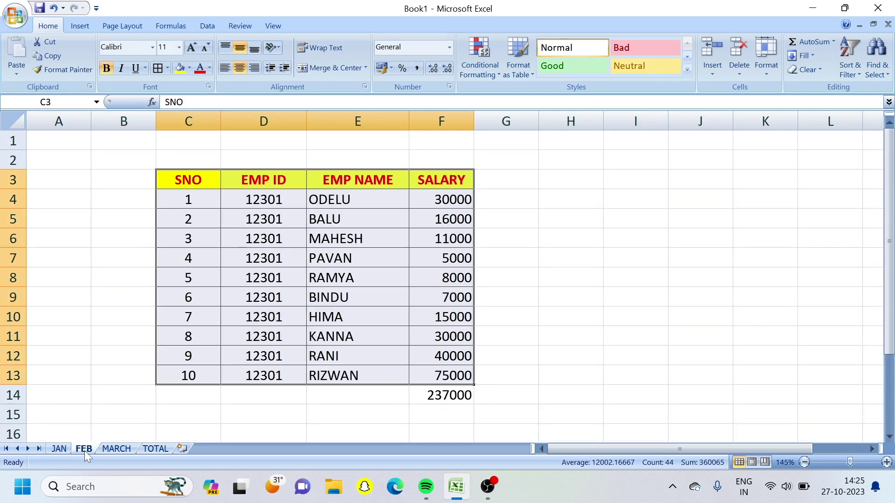
{"action": "left_click", "coordinate": [115, 449]}
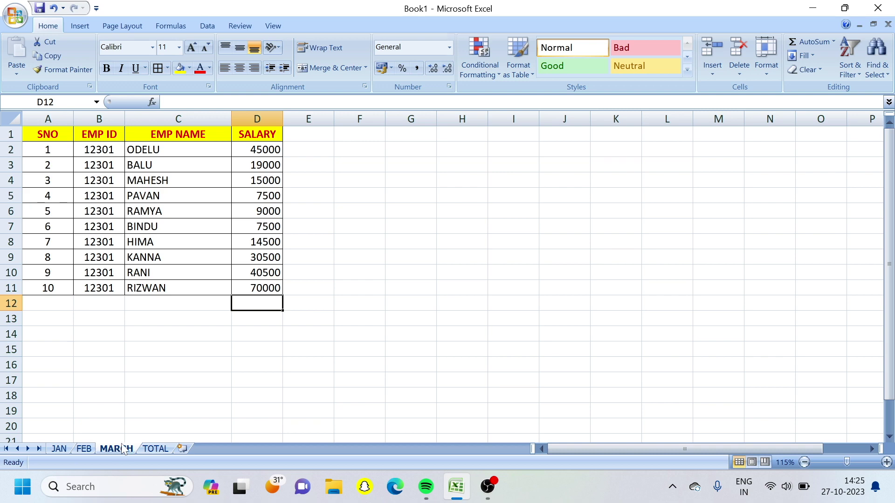
{"action": "left_click", "coordinate": [154, 449]}
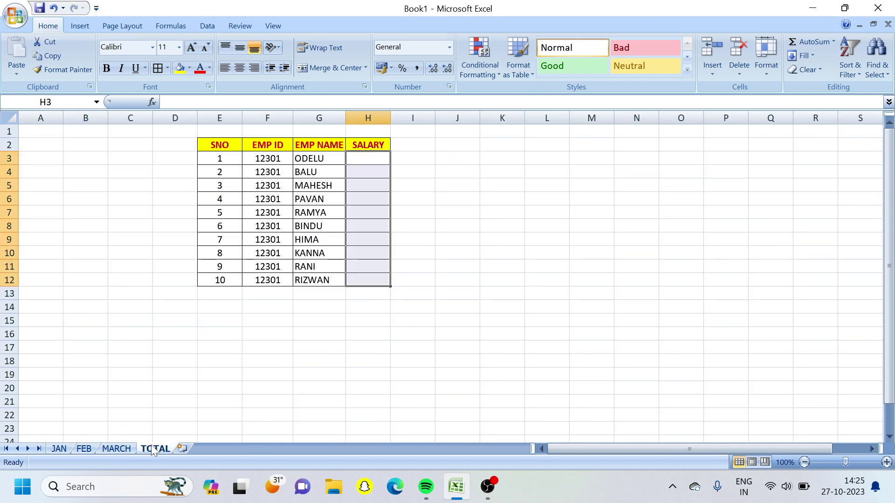
{"action": "left_click", "coordinate": [59, 449]}
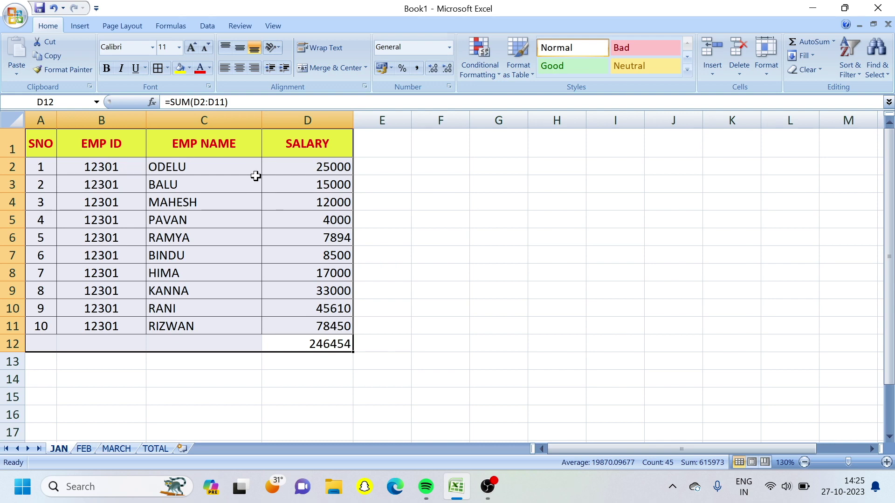
{"action": "left_click", "coordinate": [288, 168]}
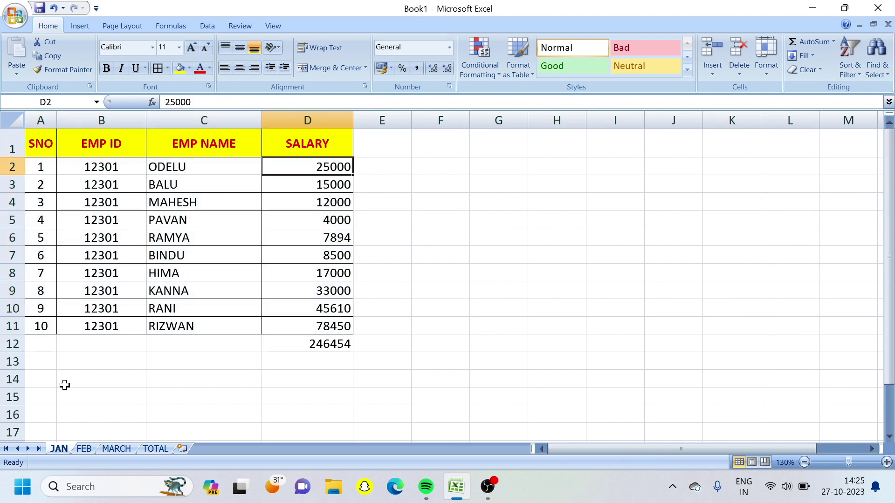
{"action": "left_click", "coordinate": [84, 449]}
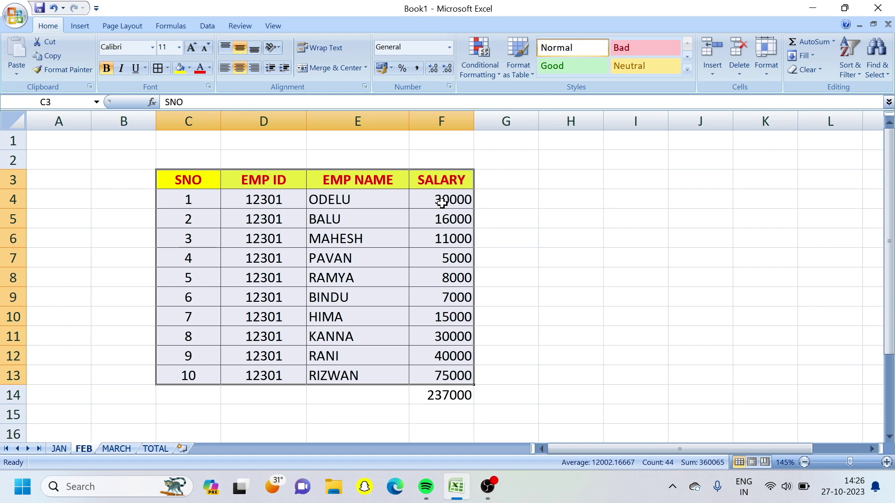
{"action": "left_click", "coordinate": [113, 448]}
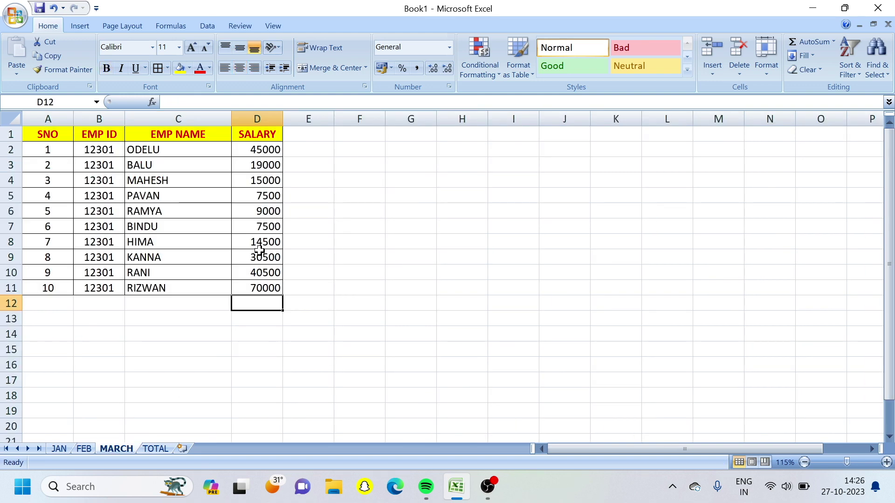
{"action": "key", "text": "super+r"}
{"action": "type", "text": "CA"}
{"action": "key", "text": "Down"}
{"action": "key", "text": "Return"}
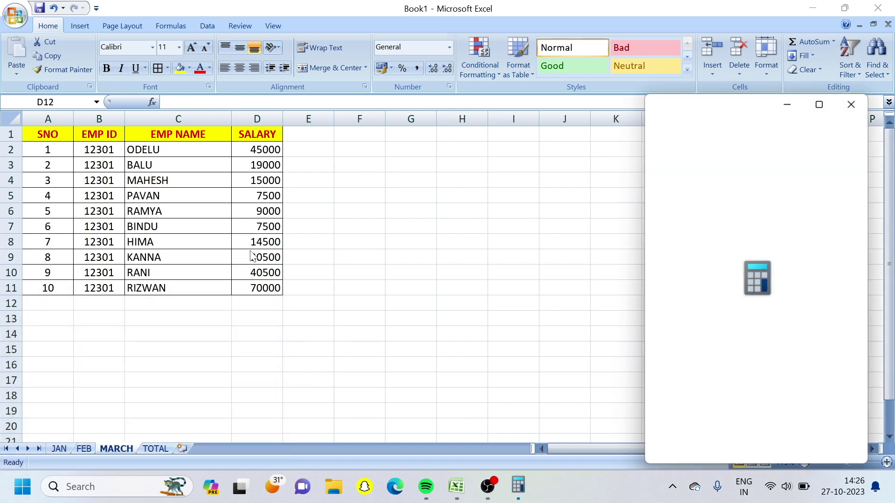
{"action": "type", "text": "25000+"}
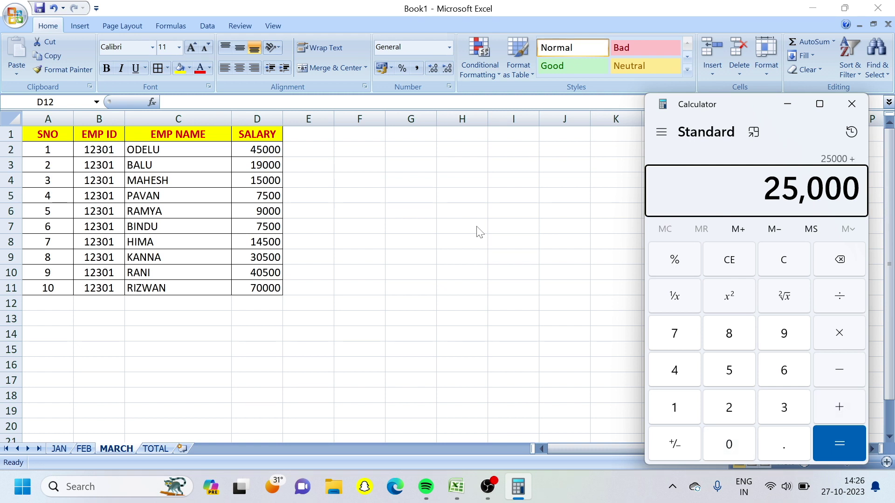
{"action": "type", "text": "30000"}
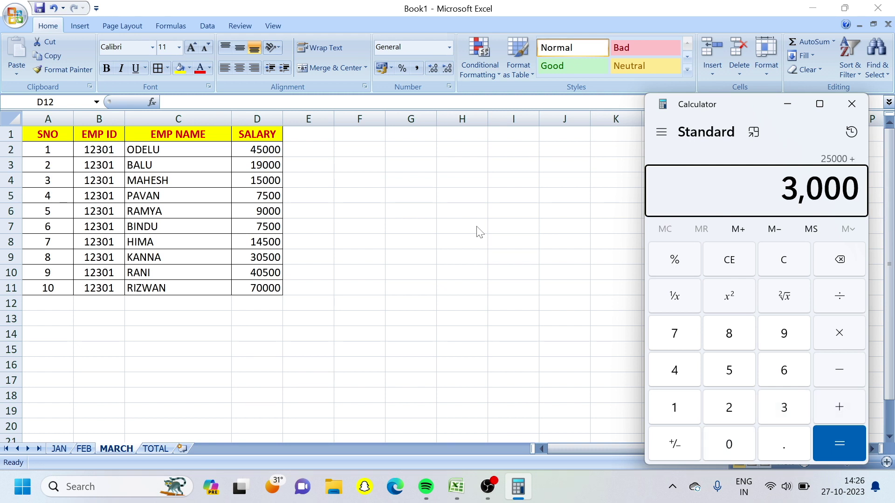
{"action": "type", "text": "+45000"}
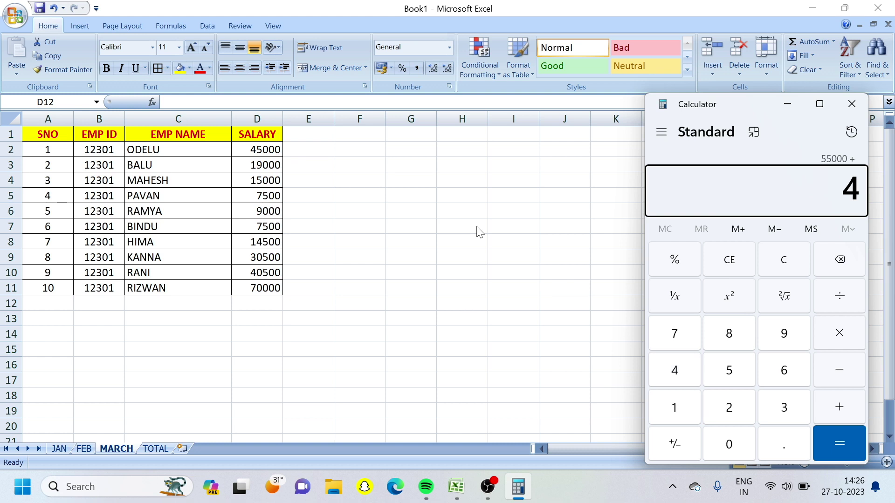
{"action": "key", "text": "Return"}
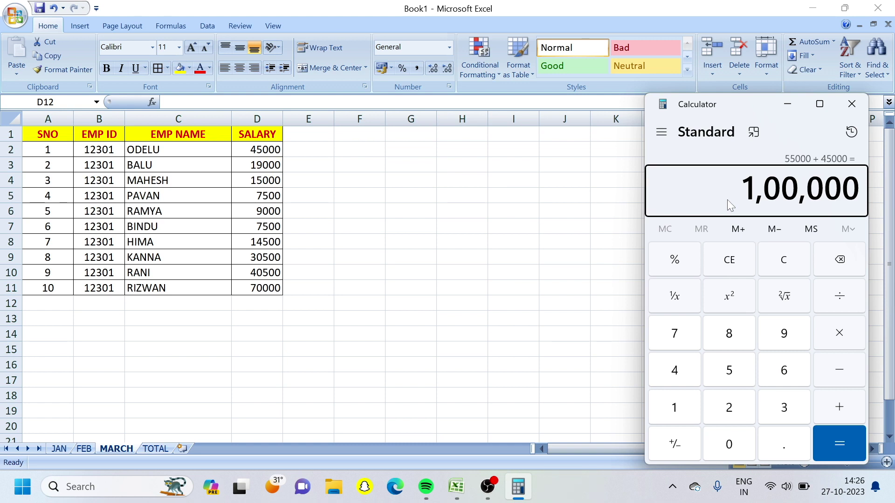
{"action": "left_click", "coordinate": [851, 104]}
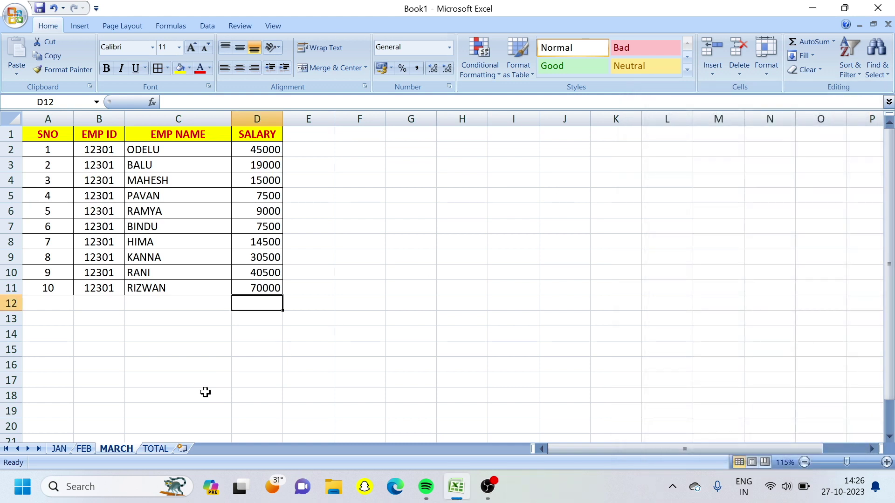
- Enter 100000 in cell J3 of the TOTAL sheet
{"action": "left_click", "coordinate": [156, 449]}
{"action": "left_click", "coordinate": [466, 159]}
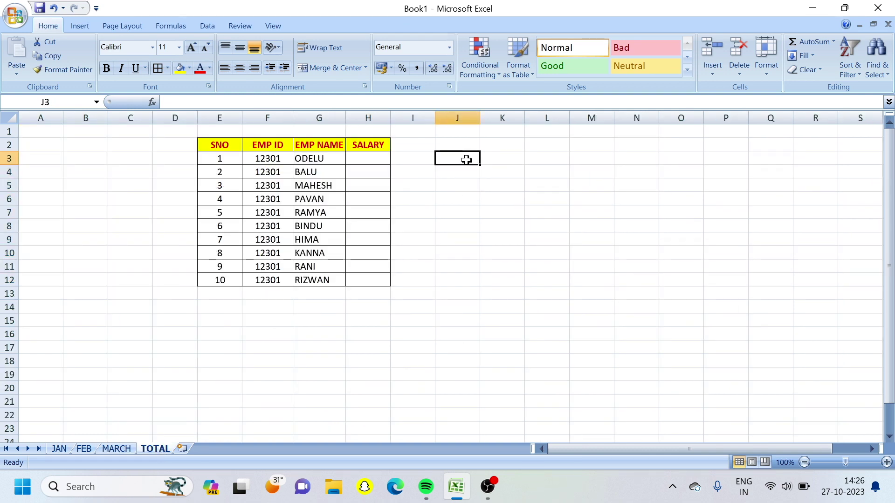
{"action": "type", "text": "100000"}
{"action": "key", "text": "Return"}
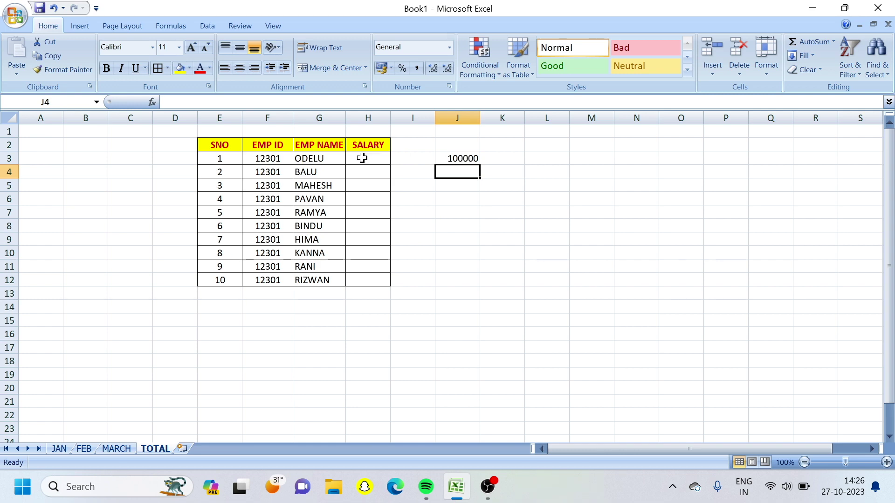
- Zoom the TOTAL sheet in to 145%
{"action": "scroll", "coordinate": [362, 158], "scroll_direction": "down", "scroll_amount": 1, "text": "ctrl"}
{"action": "scroll", "coordinate": [361, 158], "scroll_direction": "up", "scroll_amount": 4, "text": "ctrl"}
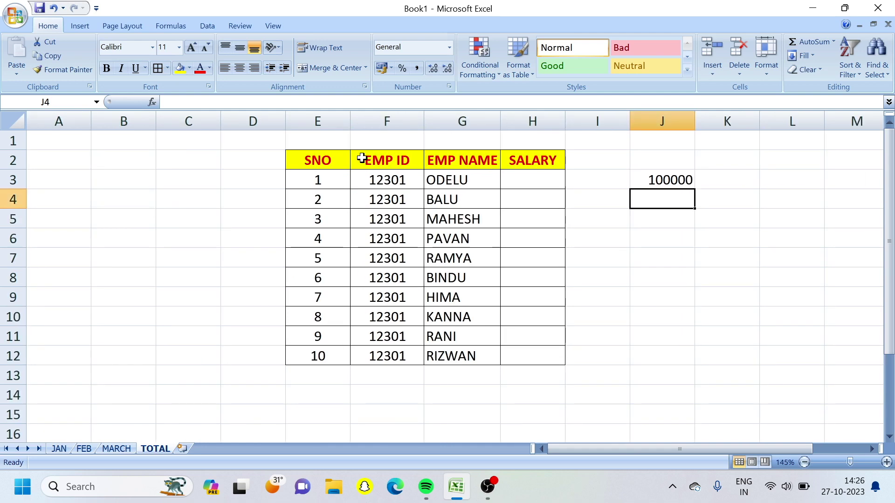
{"action": "left_click", "coordinate": [639, 447]}
{"action": "left_click_drag", "start_coordinate": [638, 446], "coordinate": [689, 446]}
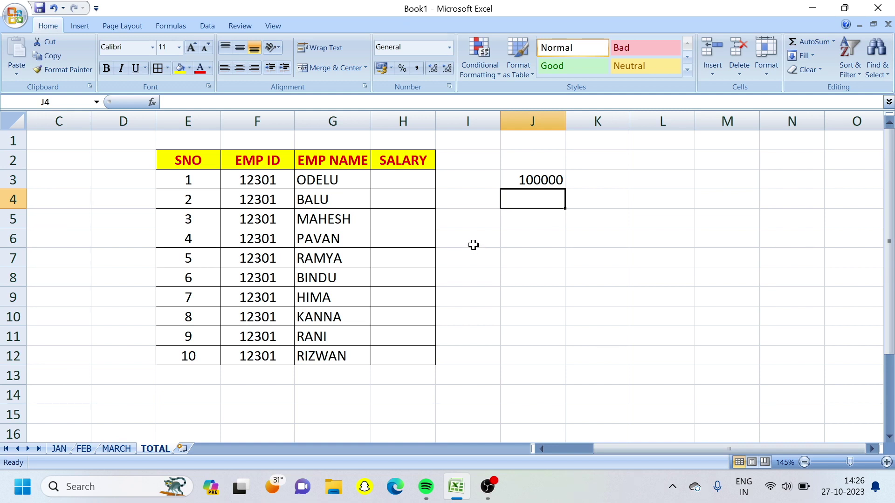
- Select the empty SALARY cells H3:H12 for the totals
{"action": "left_click", "coordinate": [411, 179]}
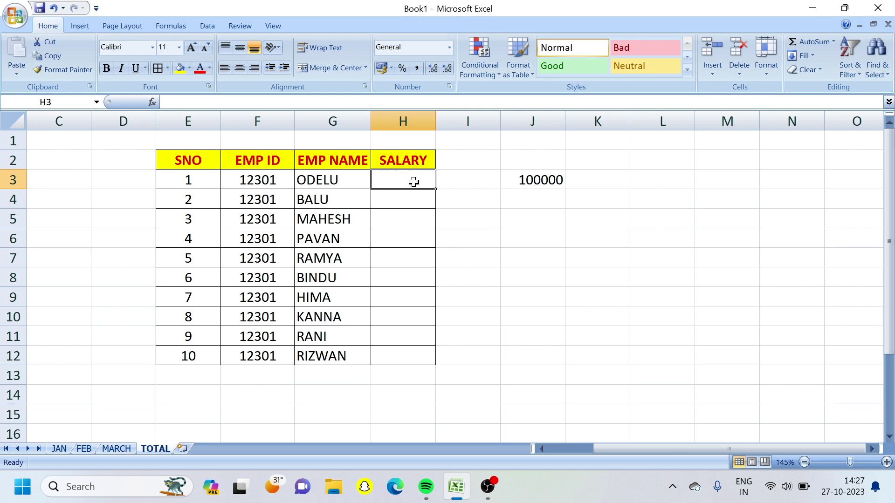
{"action": "left_click_drag", "start_coordinate": [414, 182], "coordinate": [397, 363]}
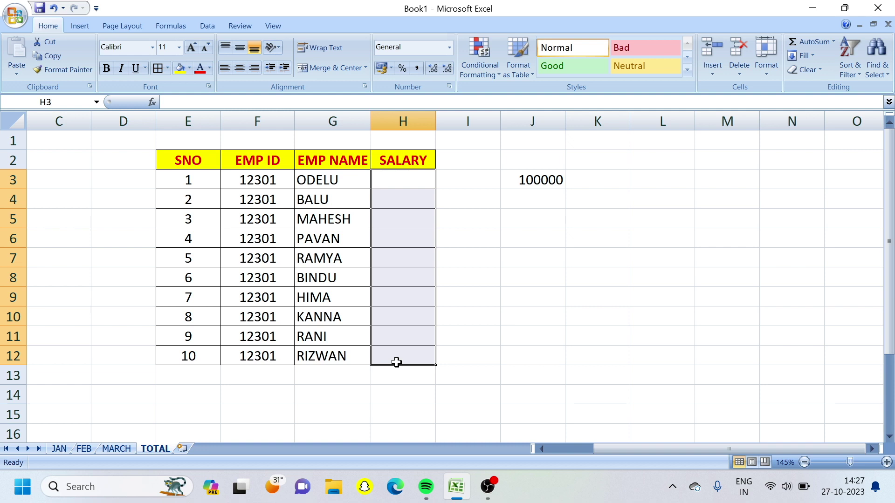
{"action": "left_click", "coordinate": [208, 26]}
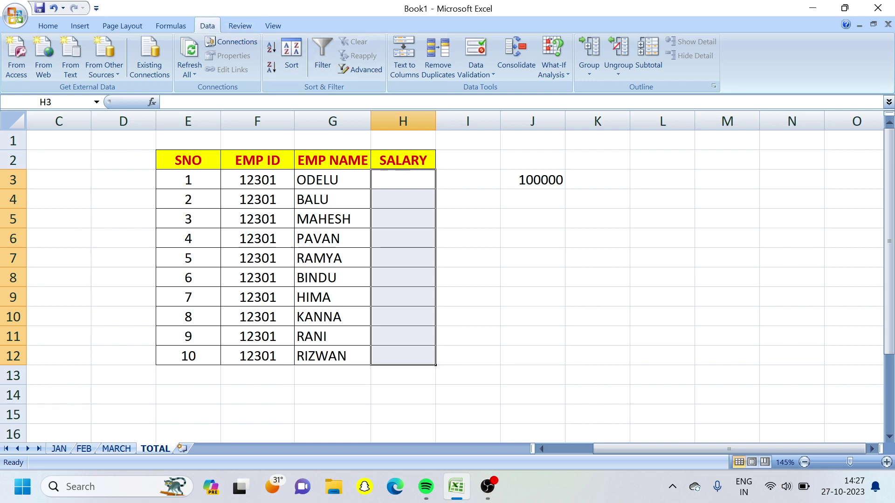
- Open the Consolidate dialog with Sum as the function
{"action": "left_click", "coordinate": [517, 55]}
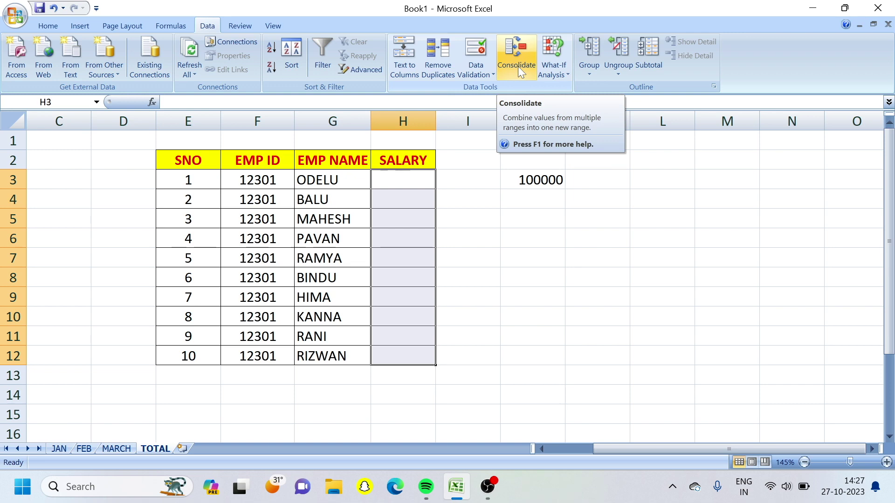
{"action": "left_click", "coordinate": [514, 52]}
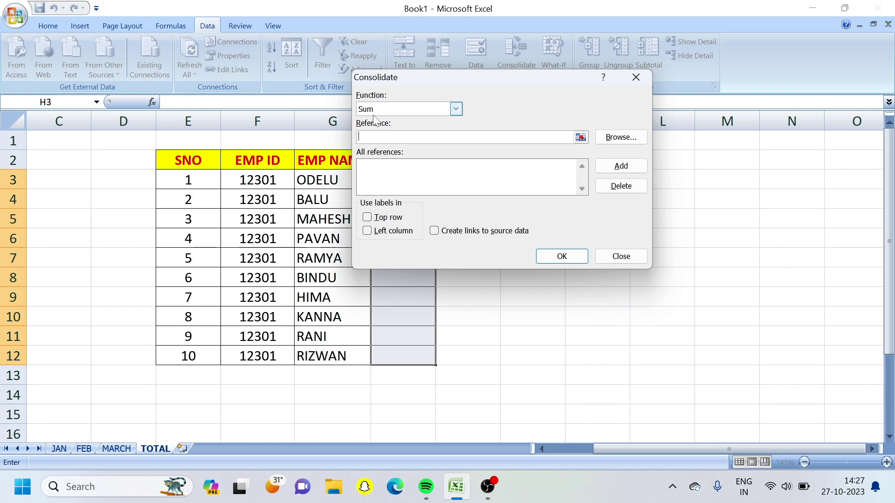
- Move the dialog aside and add JAN!$D$2:$D$11 as a reference
{"action": "left_click_drag", "start_coordinate": [413, 80], "coordinate": [534, 51]}
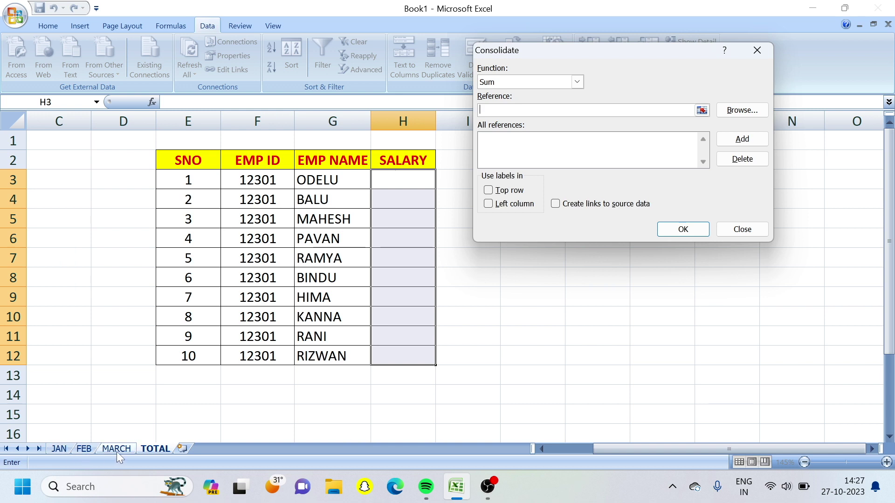
{"action": "left_click", "coordinate": [58, 449]}
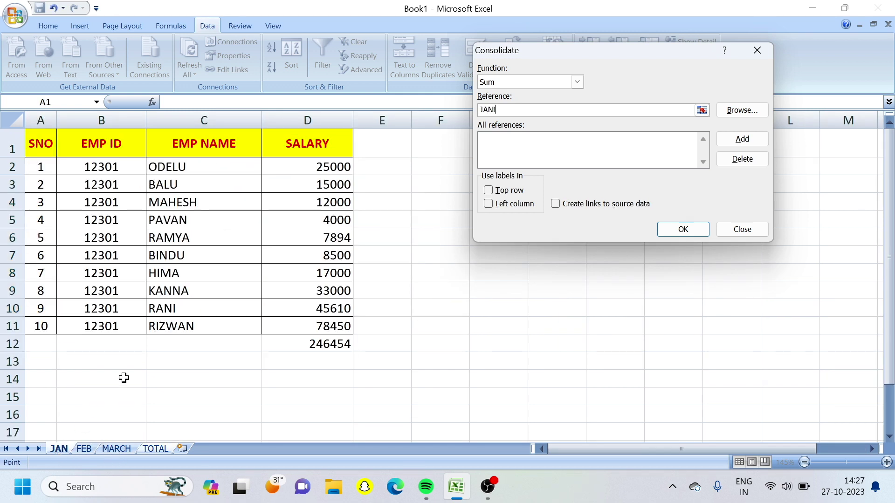
{"action": "left_click_drag", "start_coordinate": [293, 167], "coordinate": [289, 323]}
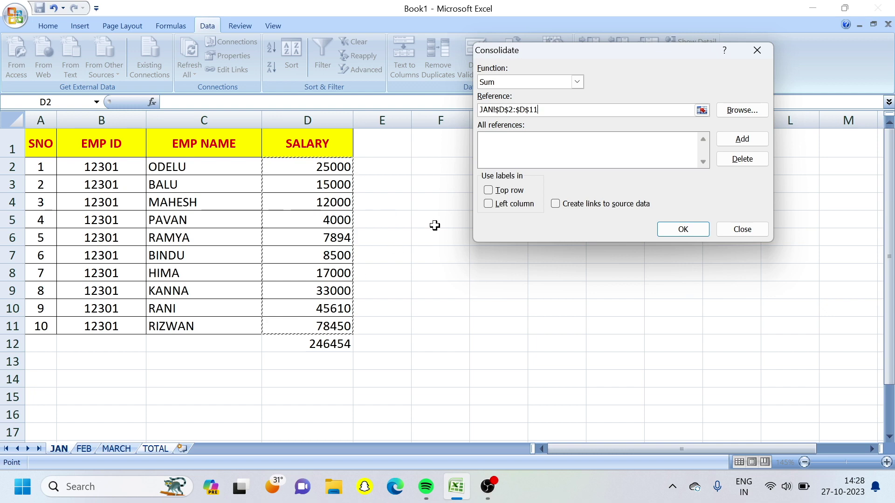
{"action": "left_click", "coordinate": [740, 139]}
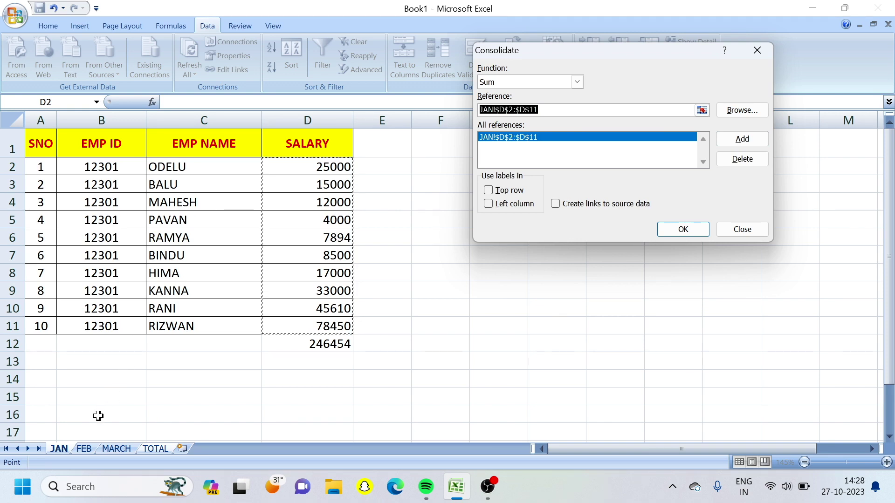
- Add the FEB salary range FEB!$F$4:$F$13 as a reference
{"action": "left_click", "coordinate": [86, 452]}
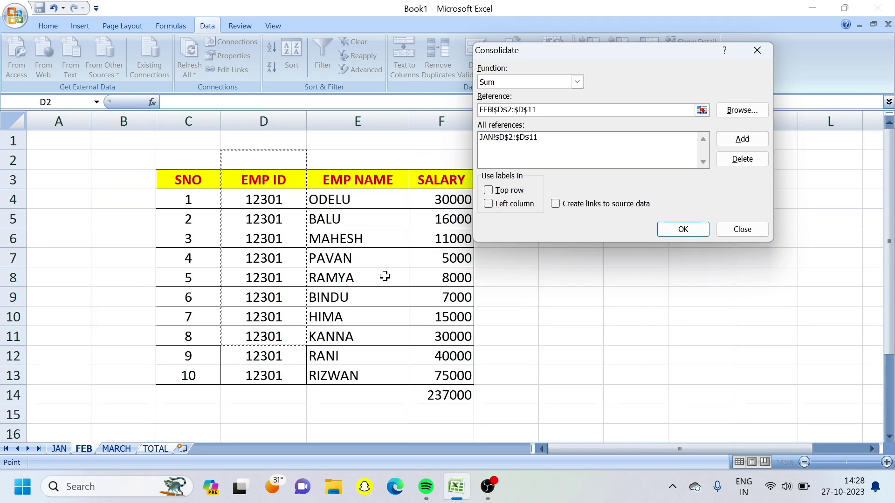
{"action": "left_click", "coordinate": [435, 199]}
{"action": "left_click_drag", "start_coordinate": [434, 199], "coordinate": [432, 373]}
{"action": "left_click", "coordinate": [741, 139]}
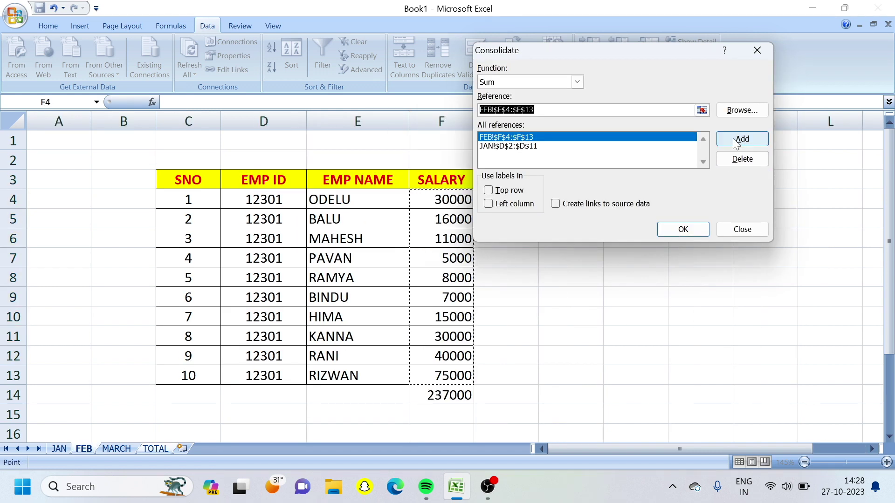
- Add MARCH!$D$2:$D$11 as a reference and return to the TOTAL sheet
{"action": "left_click", "coordinate": [117, 449]}
{"action": "left_click_drag", "start_coordinate": [247, 149], "coordinate": [249, 285]}
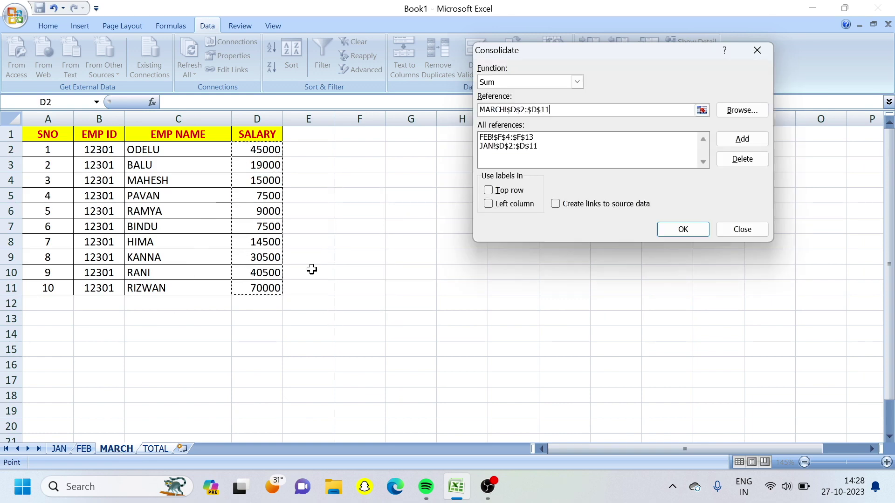
{"action": "left_click", "coordinate": [743, 140]}
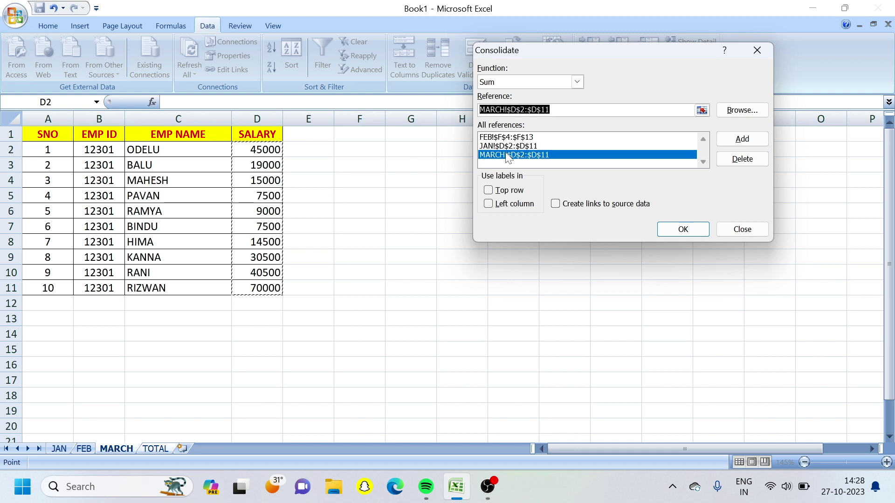
{"action": "left_click", "coordinate": [157, 451]}
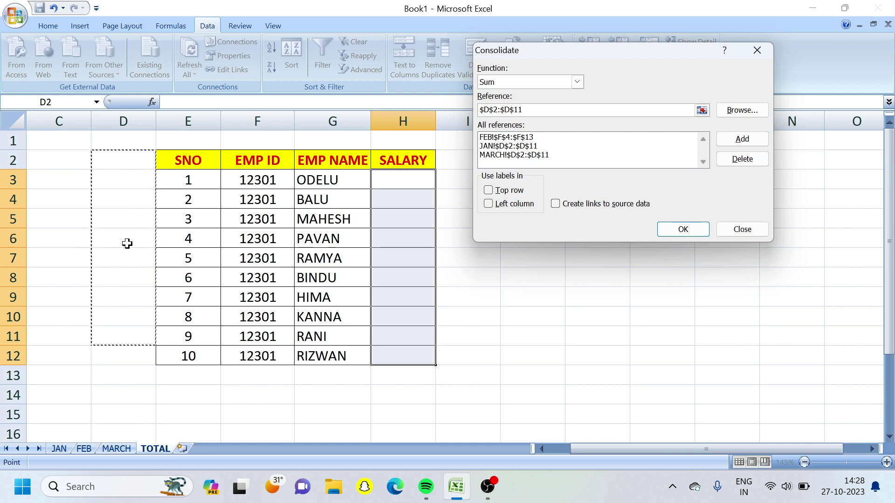
{"action": "left_click", "coordinate": [522, 110]}
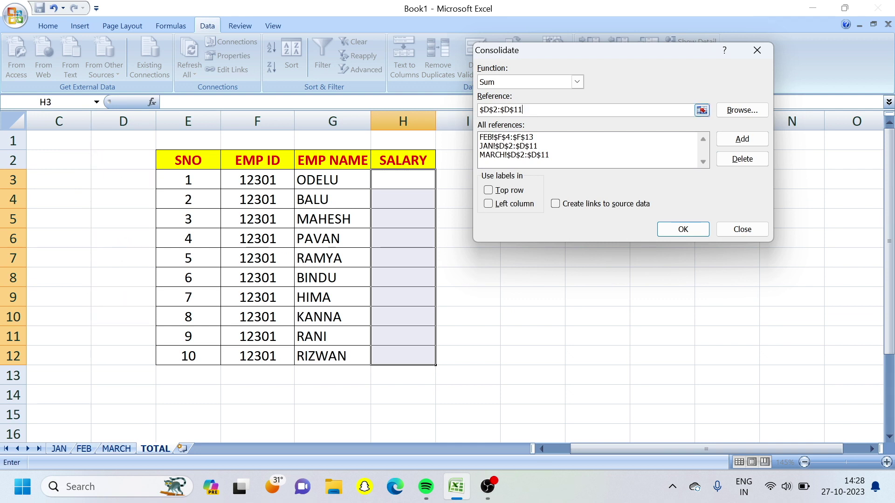
- Clear the leftover reference and run the consolidation, filling SALARY from 100000 to 223450
{"action": "key", "text": "BackSpace"}
{"action": "key", "text": "BackSpace"}
{"action": "key", "text": "BackSpace"}
{"action": "key", "text": "BackSpace"}
{"action": "key", "text": "BackSpace"}
{"action": "key", "text": "BackSpace"}
{"action": "key", "text": "BackSpace"}
{"action": "key", "text": "BackSpace"}
{"action": "key", "text": "BackSpace"}
{"action": "key", "text": "BackSpace"}
{"action": "left_click", "coordinate": [677, 233]}
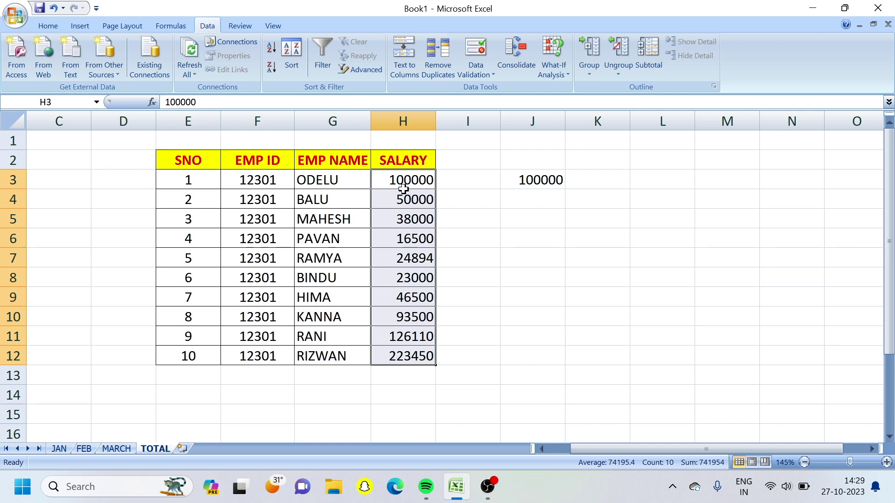
{"action": "left_click", "coordinate": [473, 163]}
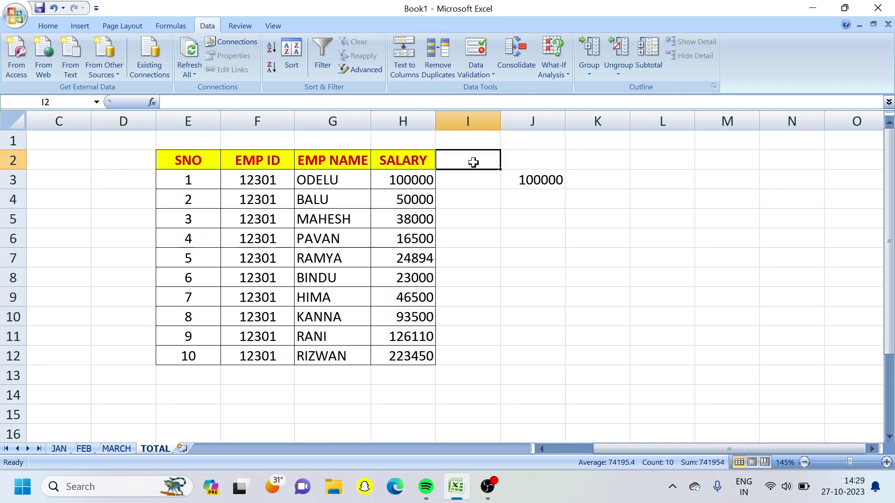
{"action": "left_click", "coordinate": [468, 180]}
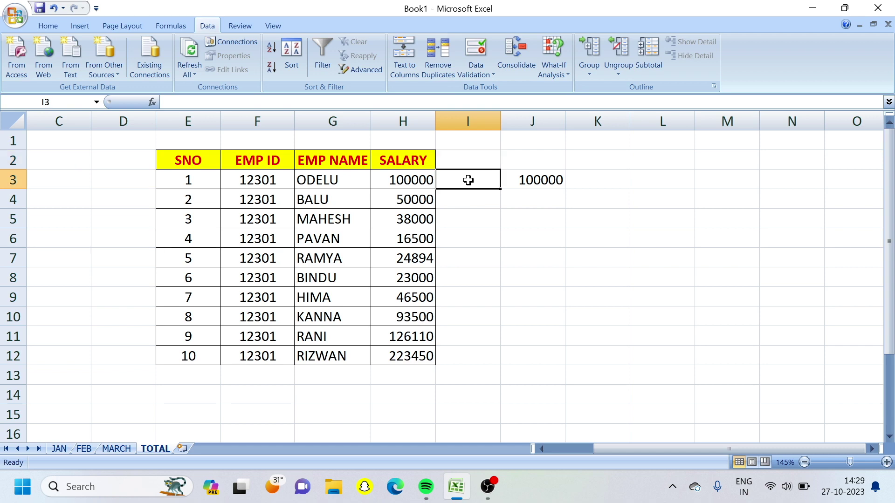
{"action": "left_click", "coordinate": [519, 46]}
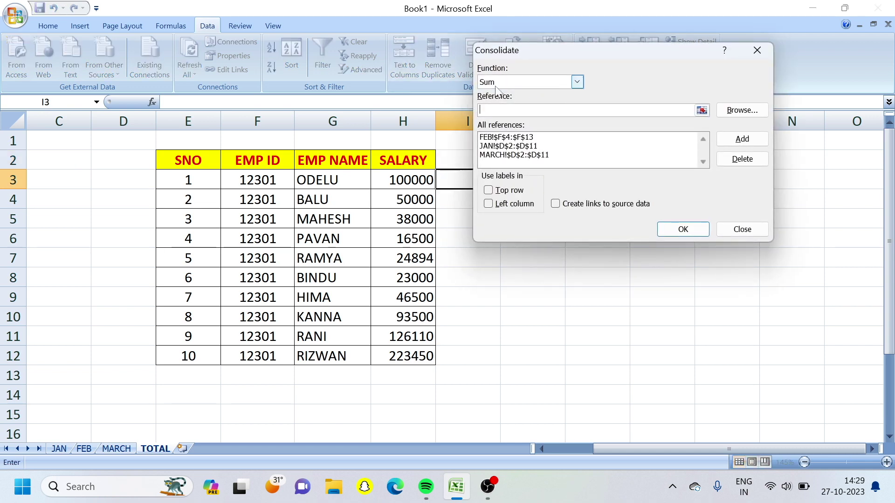
{"action": "left_click", "coordinate": [753, 54]}
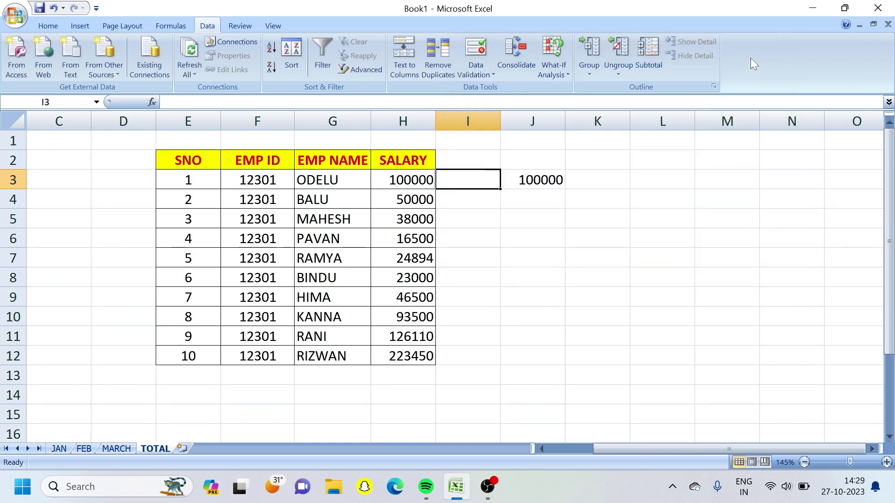
{"action": "left_click", "coordinate": [513, 48]}
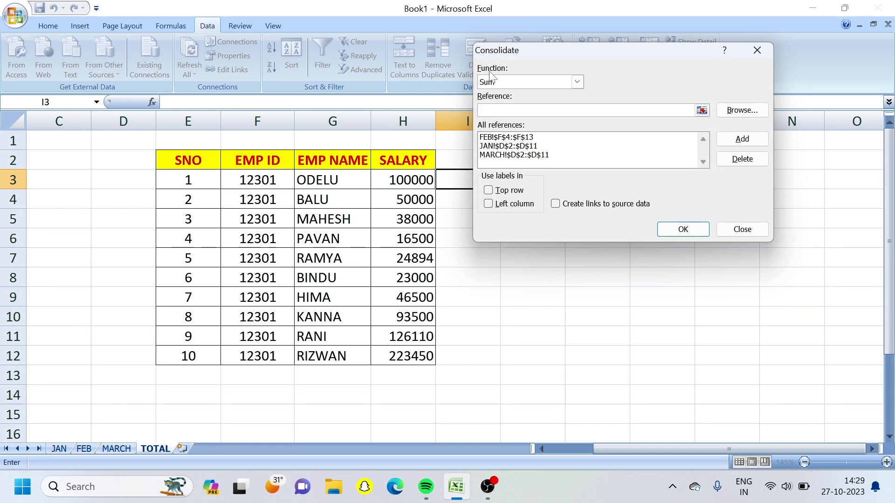
{"action": "left_click", "coordinate": [577, 82]}
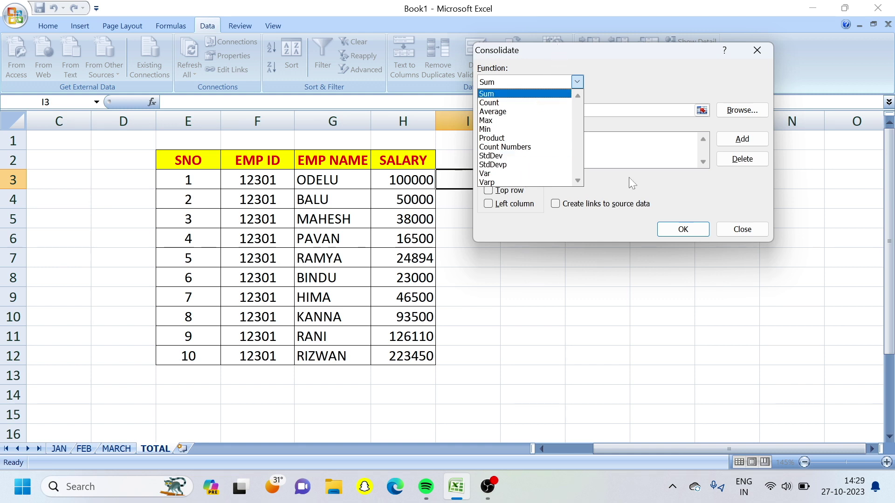
{"action": "left_click", "coordinate": [740, 229]}
{"action": "left_click", "coordinate": [741, 229]}
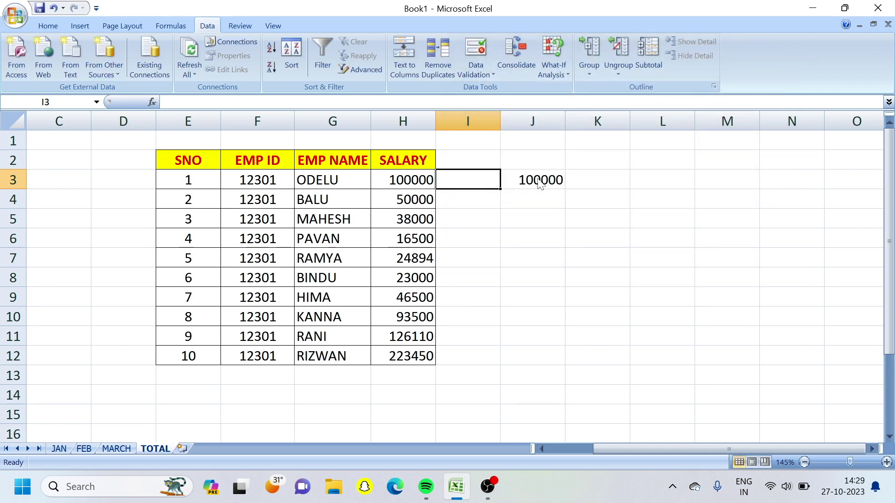
{"action": "left_click", "coordinate": [555, 182]}
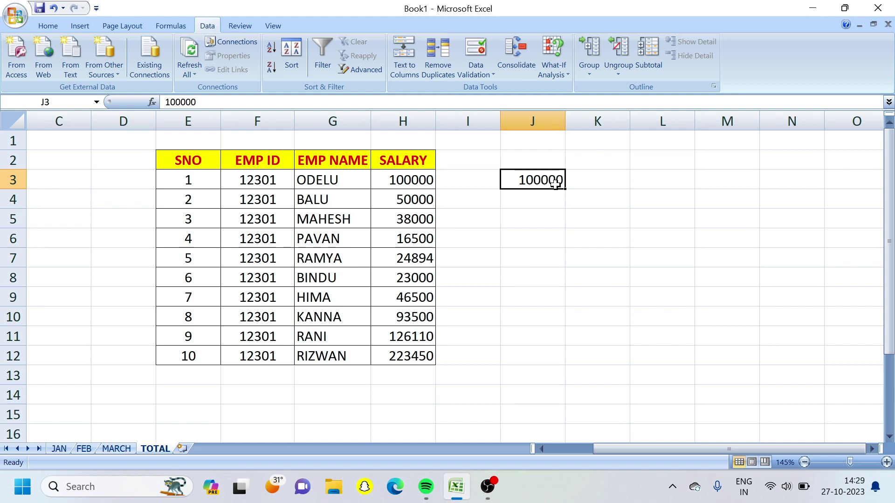
{"action": "left_click", "coordinate": [379, 186]}
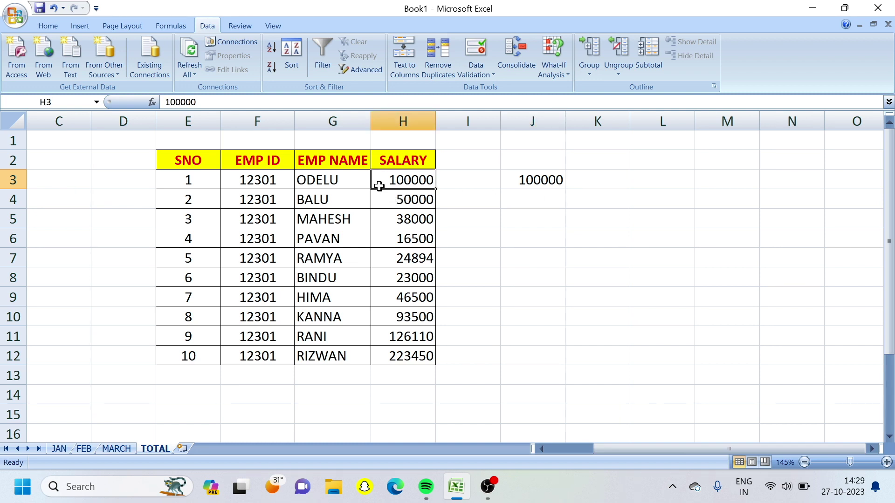